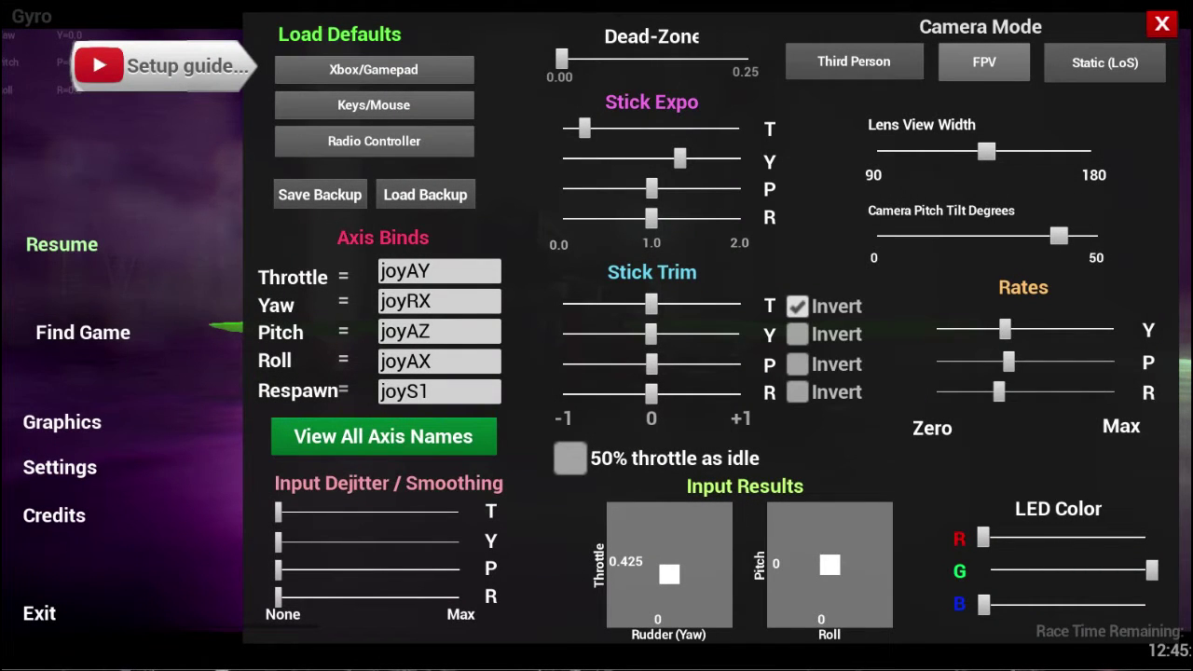
{"action": "left_click", "coordinate": [415, 77]}
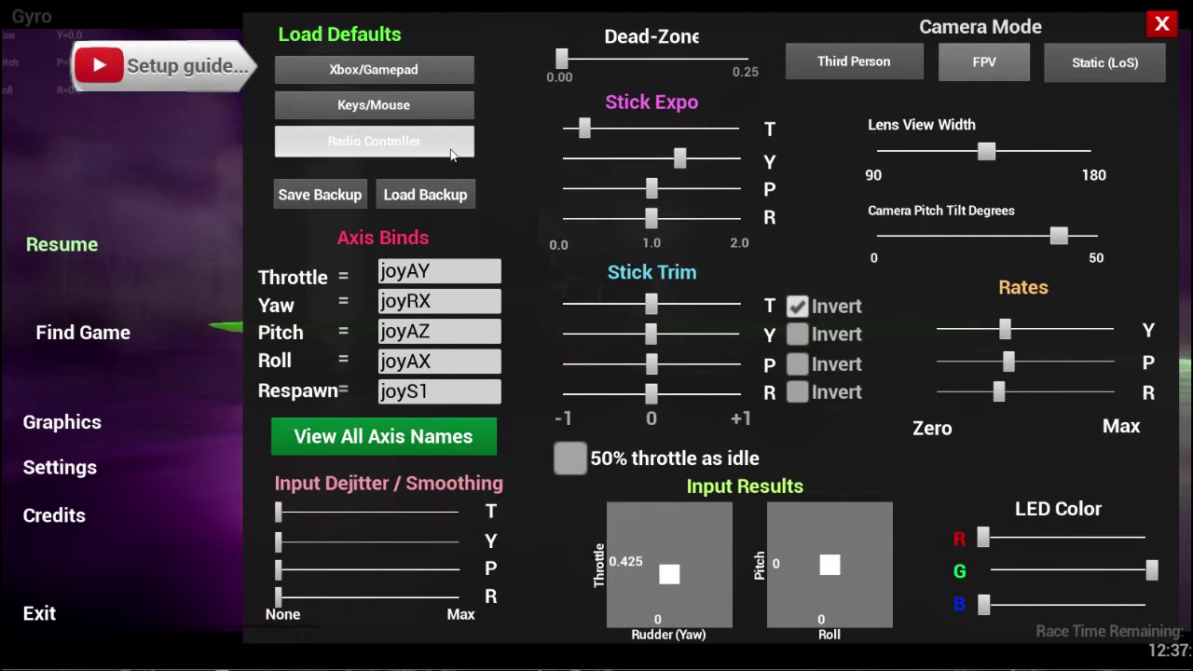
{"action": "left_click", "coordinate": [450, 152]}
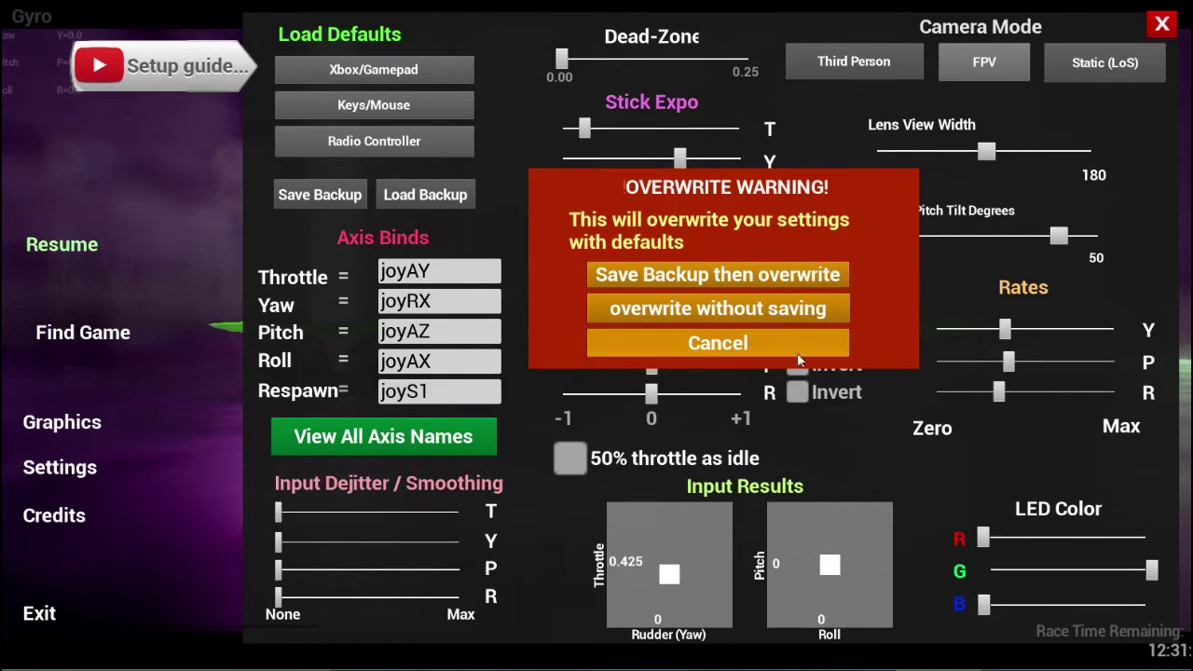
{"action": "left_click", "coordinate": [757, 280]}
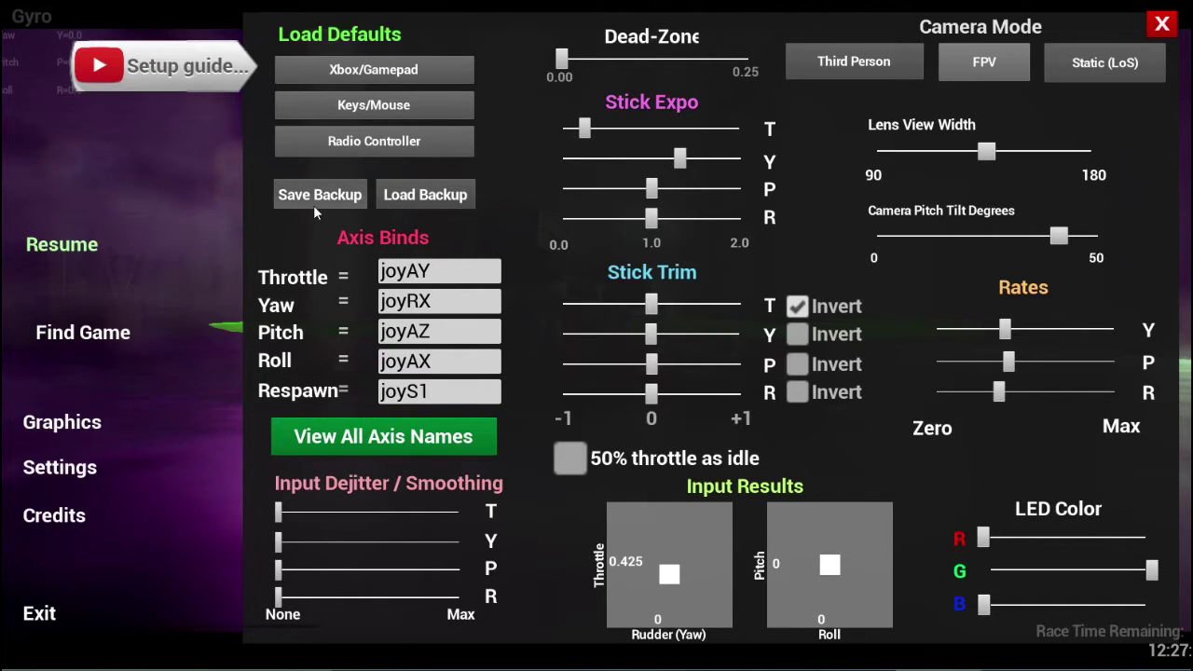
{"action": "left_click", "coordinate": [424, 197]}
Show the list of all axis names, then bind pitch to joyRY and roll to joyRX
{"action": "left_click", "coordinate": [379, 425]}
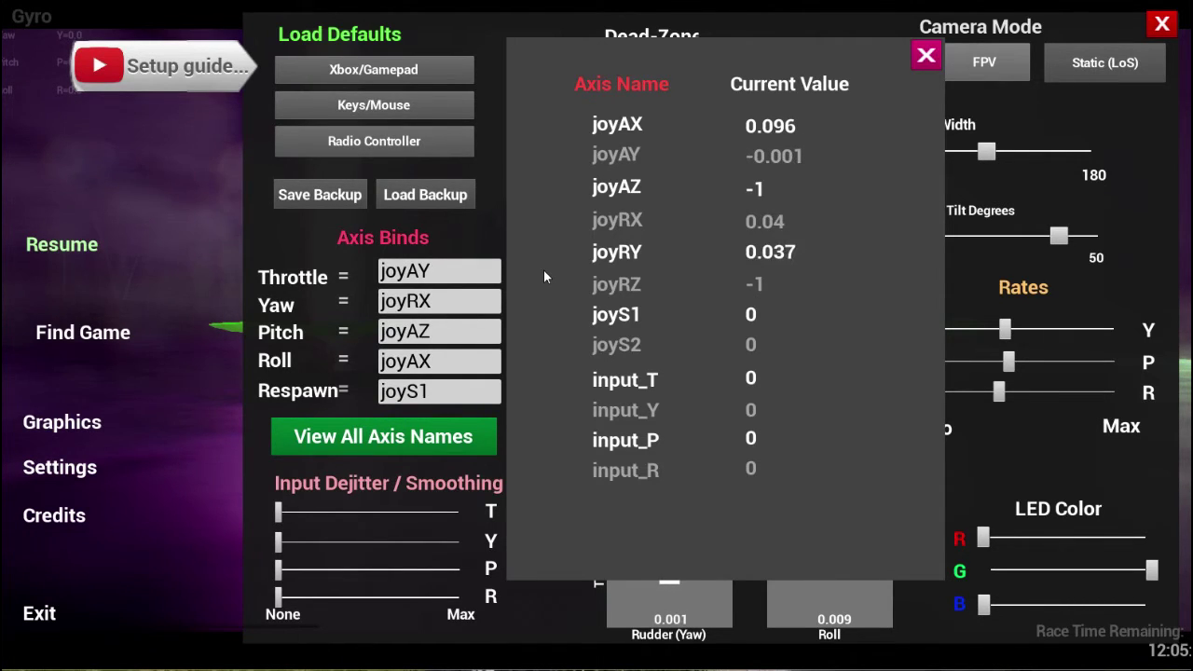
{"action": "left_click_drag", "start_coordinate": [430, 331], "coordinate": [406, 332]}
{"action": "type", "text": "RY"}
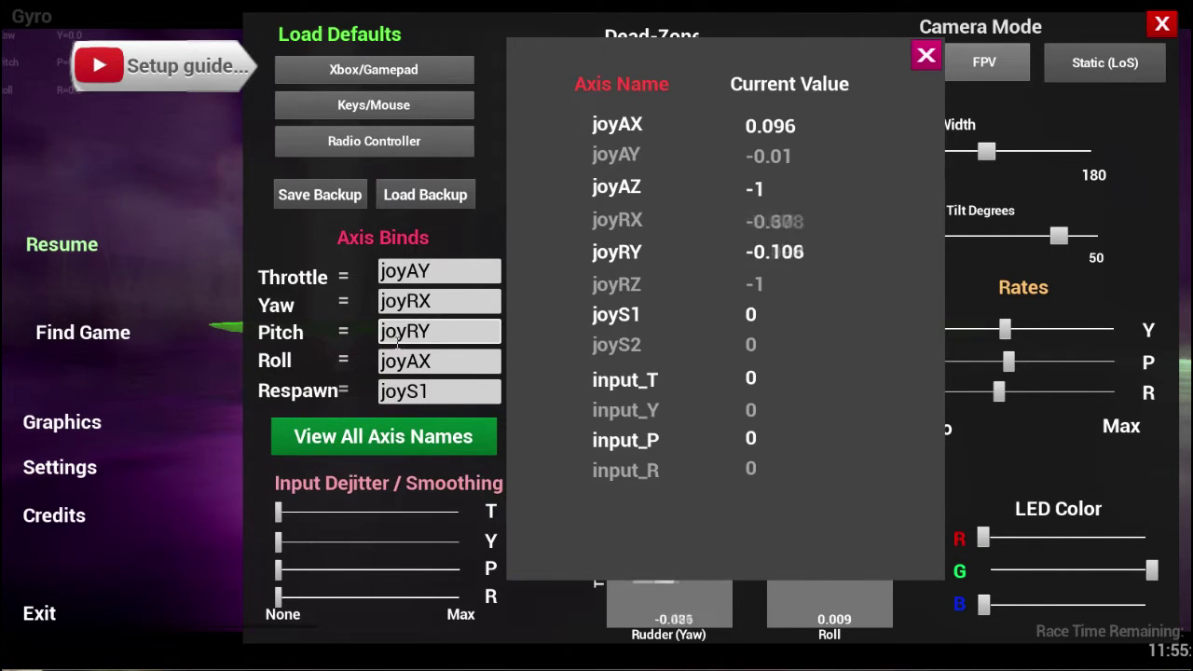
{"action": "left_click", "coordinate": [436, 363]}
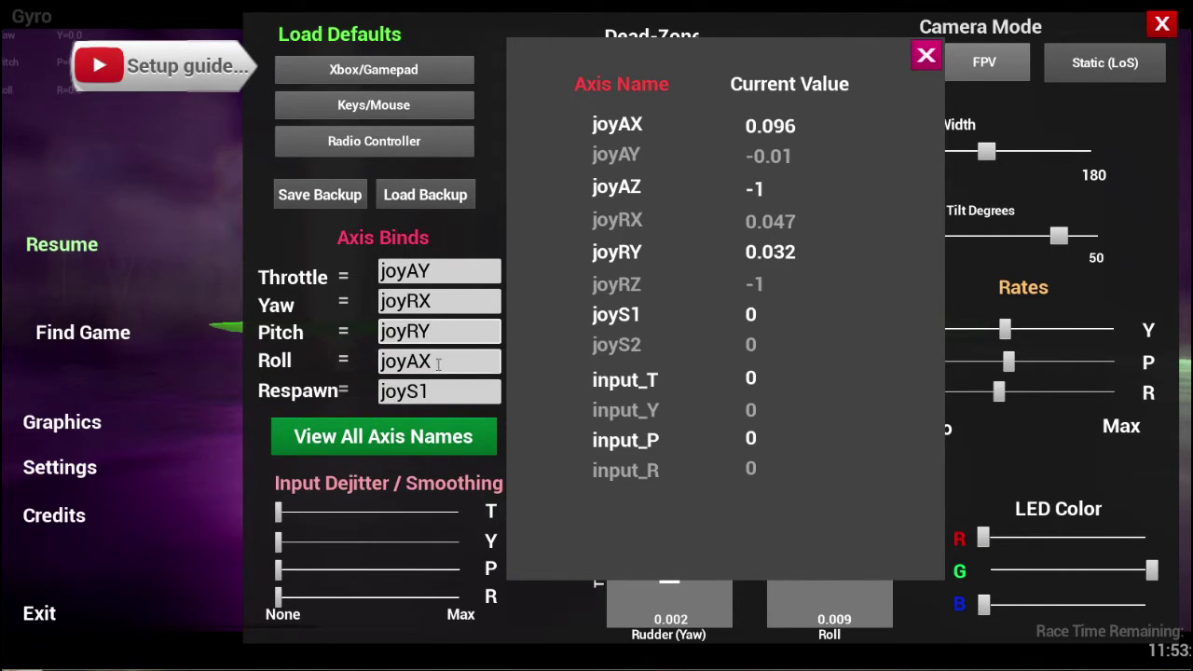
{"action": "key", "text": "shift+Left"}
{"action": "key", "text": "shift+Left"}
{"action": "type", "text": "RX"}
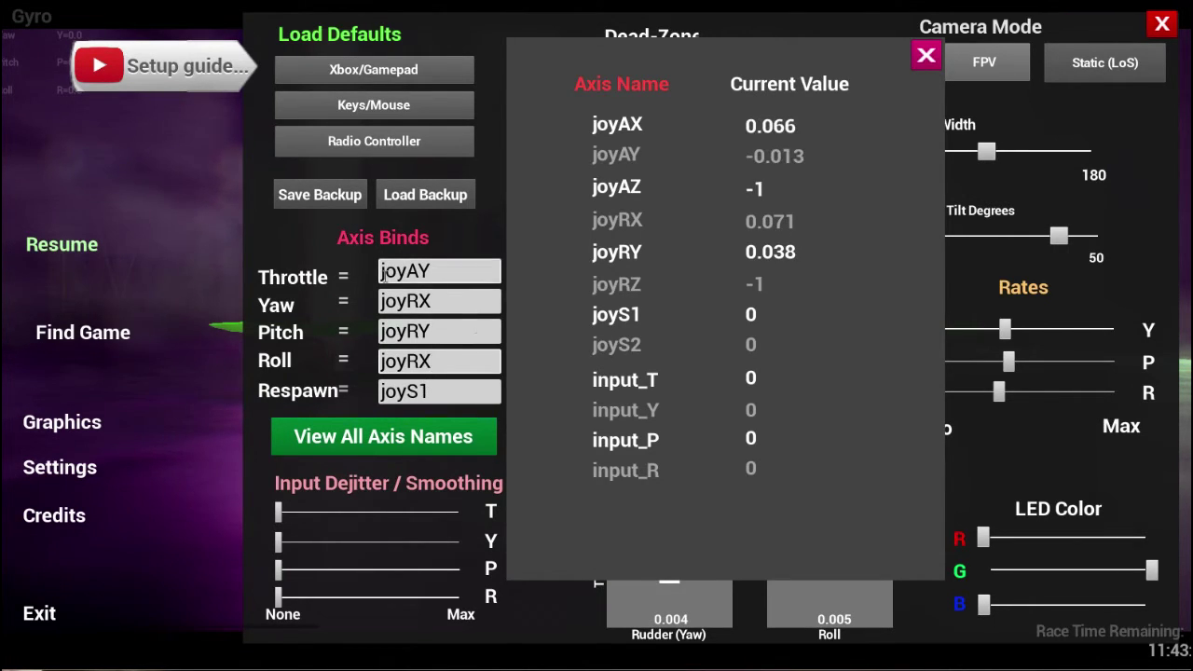
Bind the yaw axis to joyAX and the respawn axis to joyRZ
{"action": "left_click", "coordinate": [424, 300]}
{"action": "left_click_drag", "start_coordinate": [419, 300], "coordinate": [408, 300]}
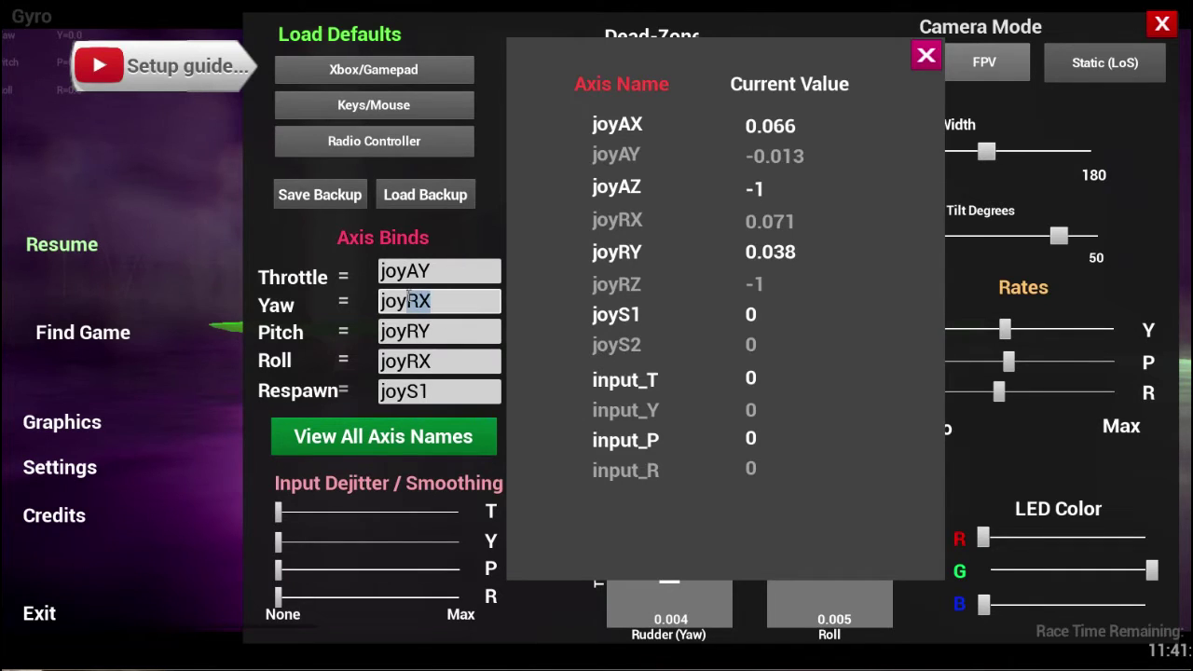
{"action": "type", "text": "A"}
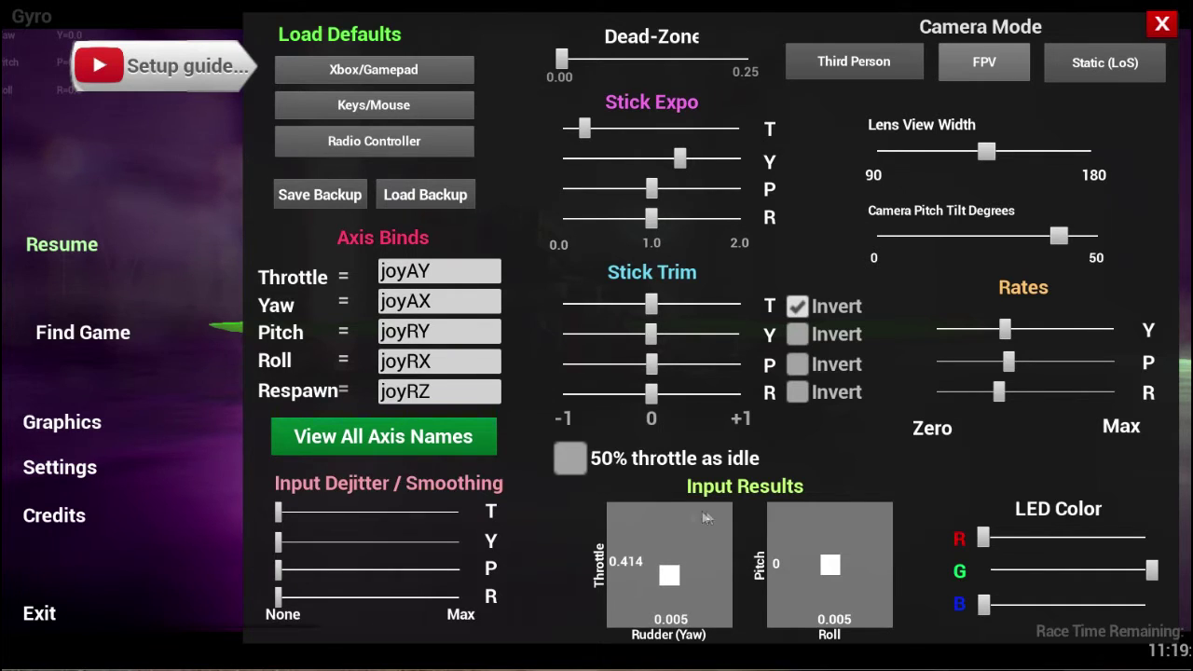
Turn on 50% throttle as idle and set the dead-zone to 0.00
{"action": "left_click", "coordinate": [570, 462]}
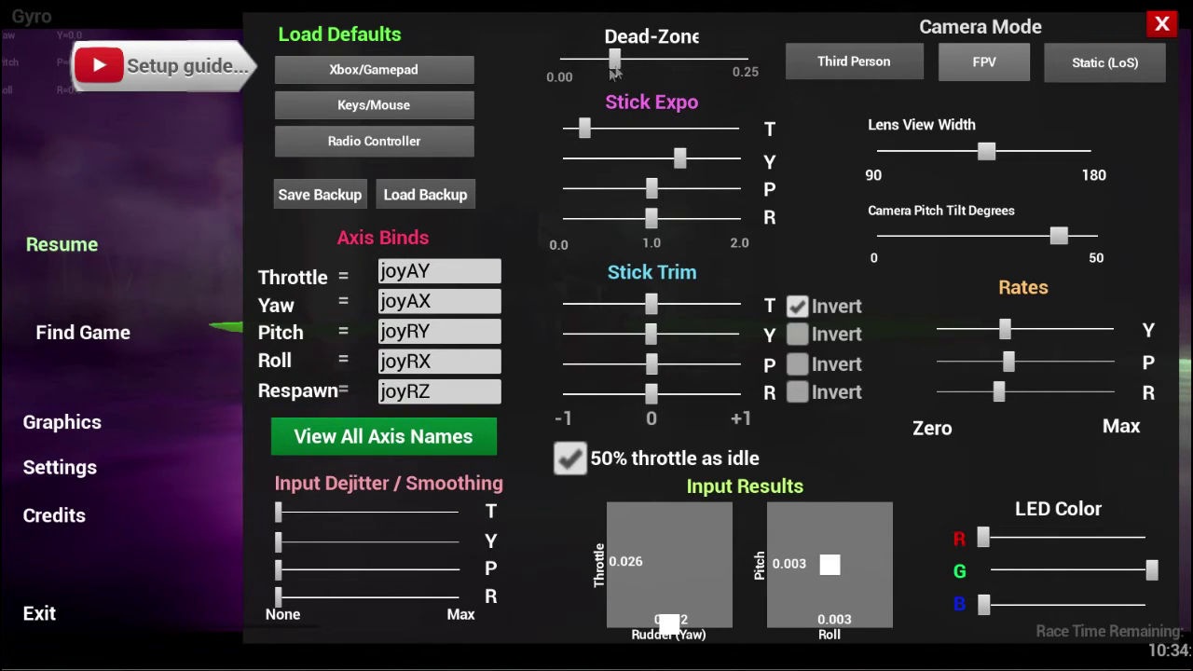
{"action": "left_click_drag", "start_coordinate": [615, 66], "coordinate": [496, 62]}
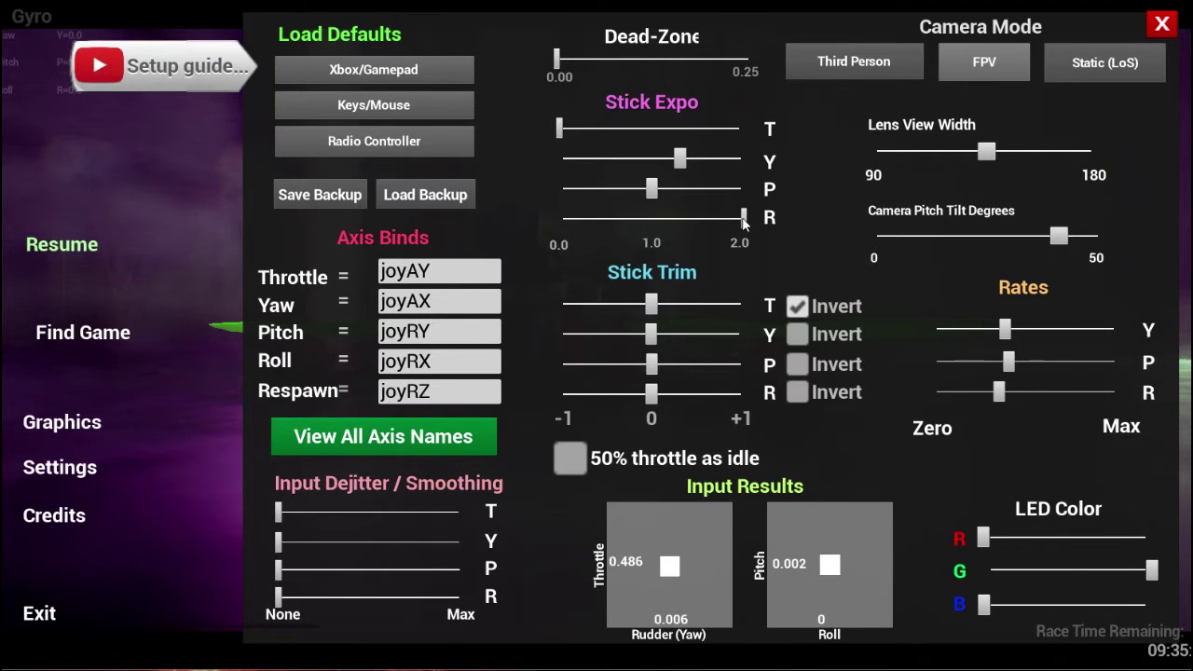
Sweep the roll stick expo between 0.0 and 2.0, return it to about 1.0, and trim the roll stick slightly above 0
{"action": "left_click_drag", "start_coordinate": [744, 219], "coordinate": [537, 213]}
{"action": "left_click_drag", "start_coordinate": [560, 218], "coordinate": [834, 231]}
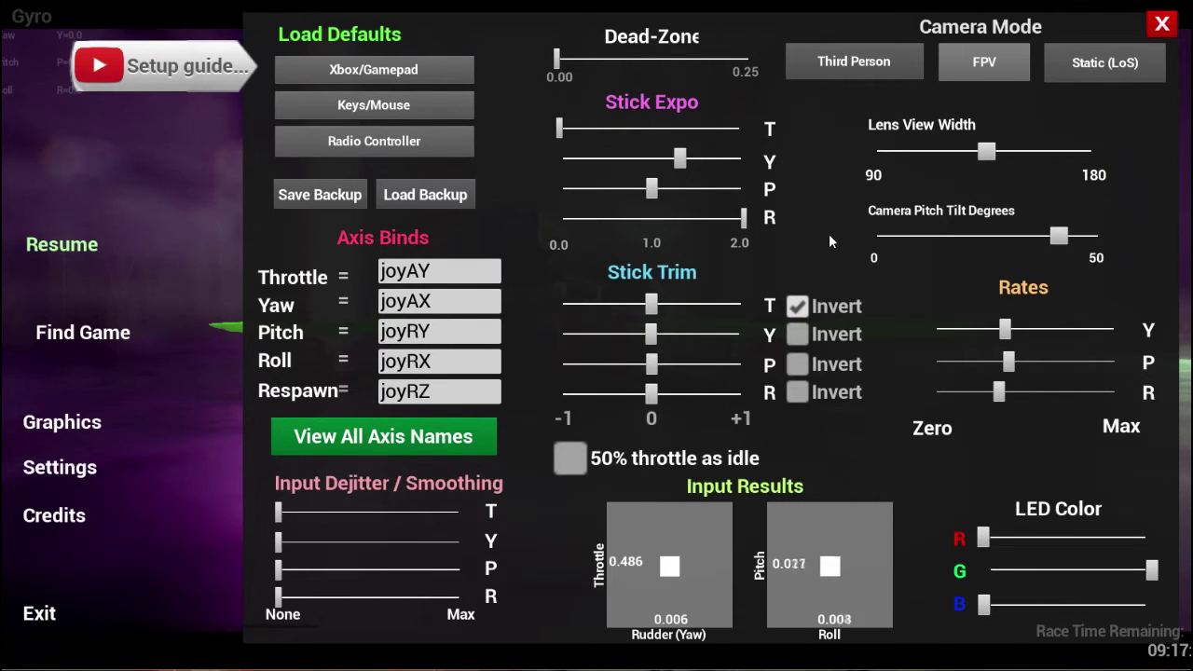
{"action": "left_click_drag", "start_coordinate": [743, 218], "coordinate": [653, 218]}
{"action": "left_click_drag", "start_coordinate": [678, 160], "coordinate": [655, 158]}
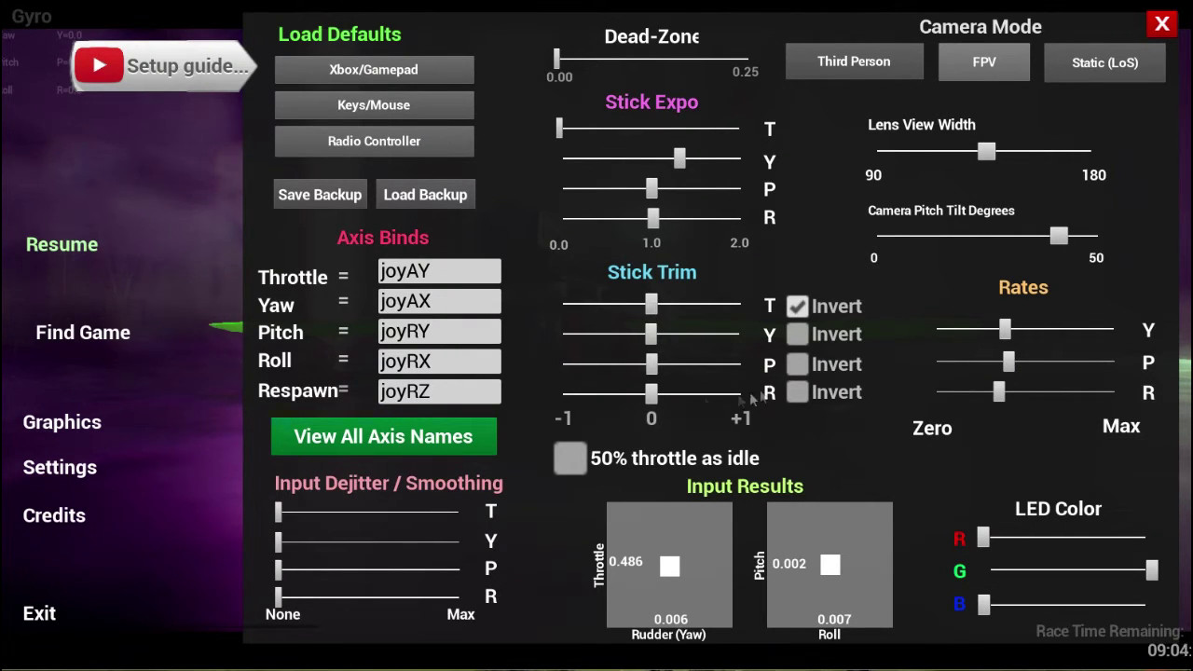
{"action": "left_click_drag", "start_coordinate": [650, 394], "coordinate": [656, 395]}
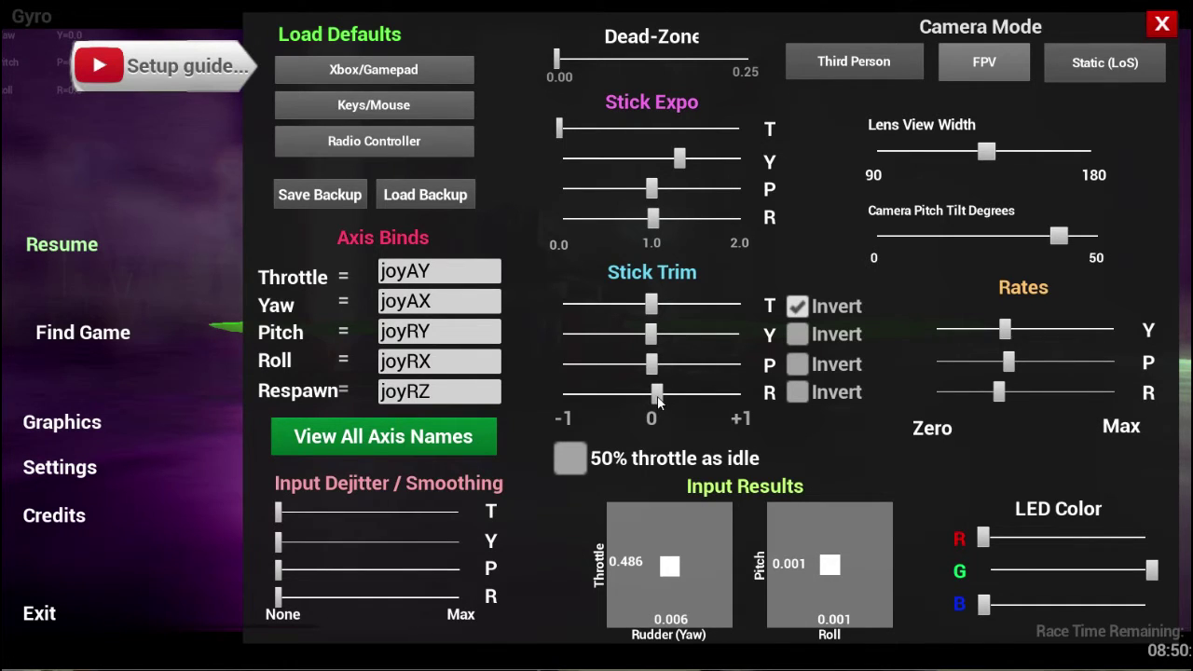
{"action": "left_click_drag", "start_coordinate": [657, 394], "coordinate": [660, 399]}
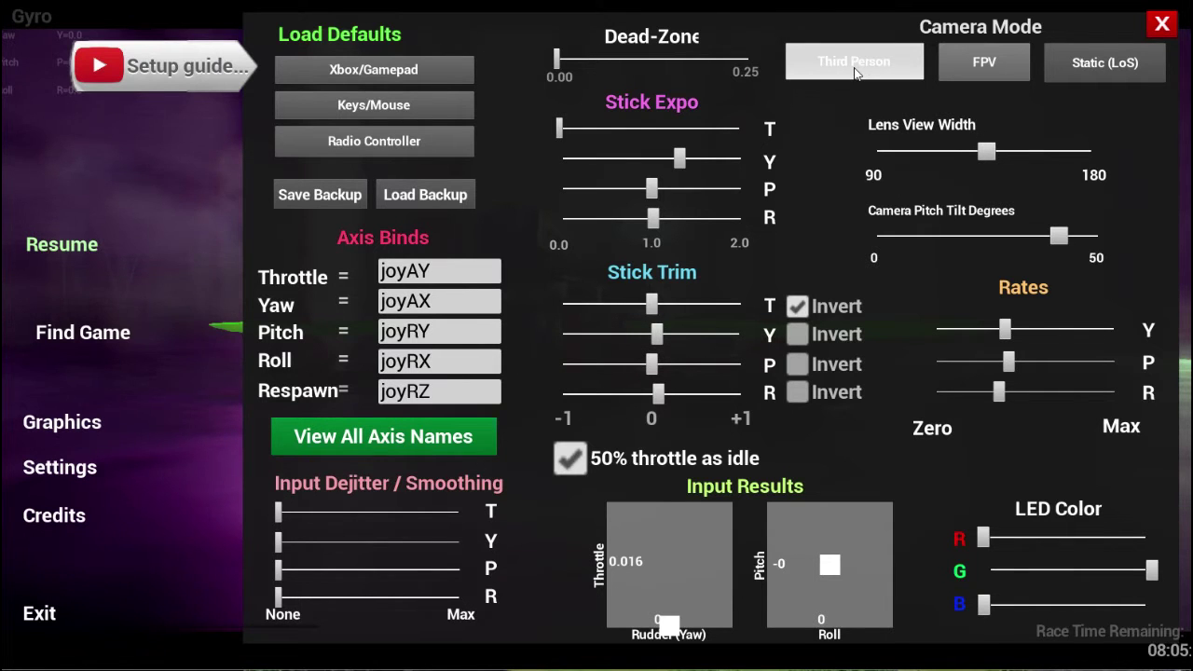
Switch to the Third Person camera with camera pitch tilt at 0, preview it in flight, and reopen the settings
{"action": "left_click", "coordinate": [855, 67]}
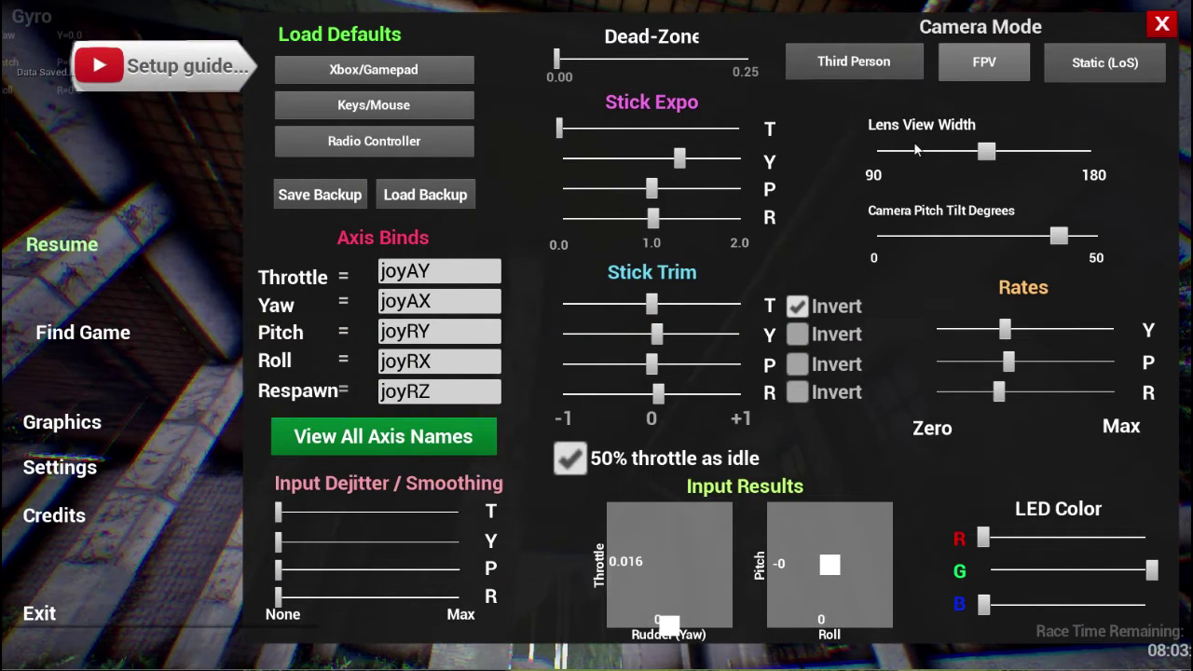
{"action": "left_click", "coordinate": [876, 236]}
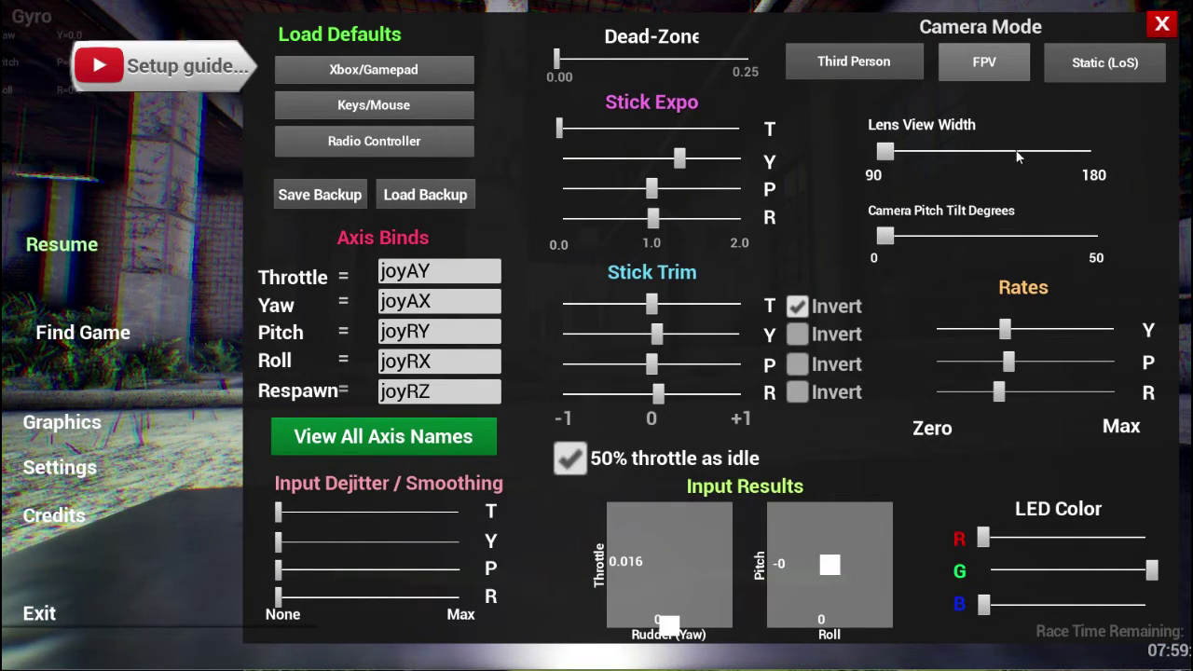
{"action": "left_click", "coordinate": [62, 244]}
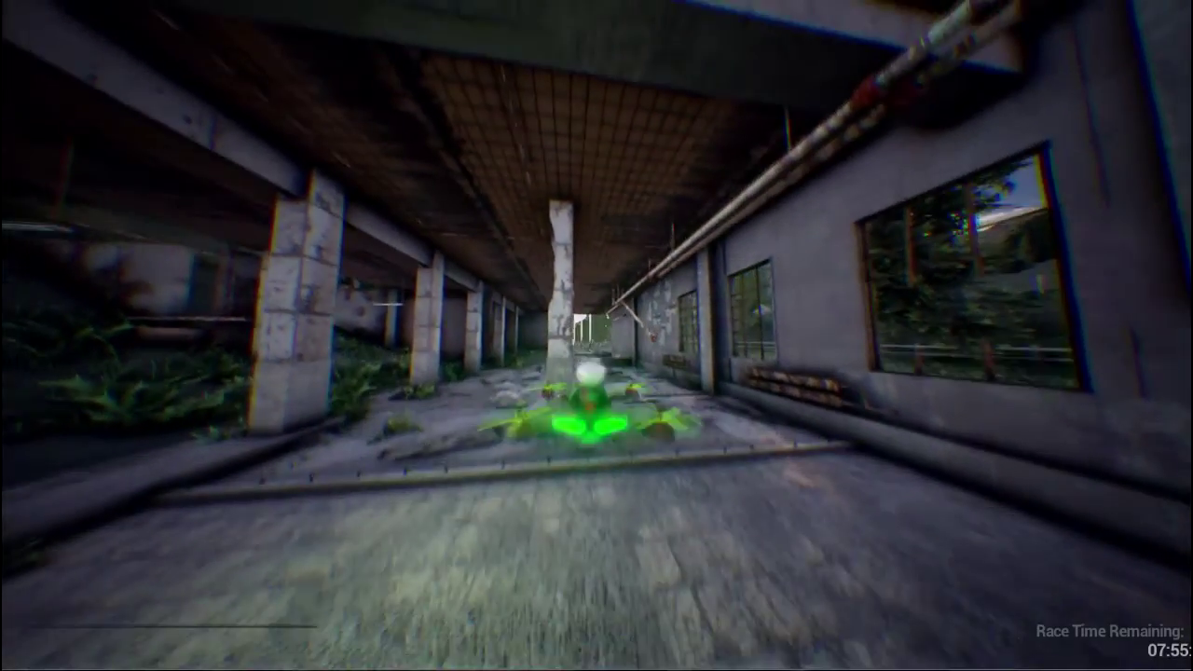
{"action": "key", "text": "Escape"}
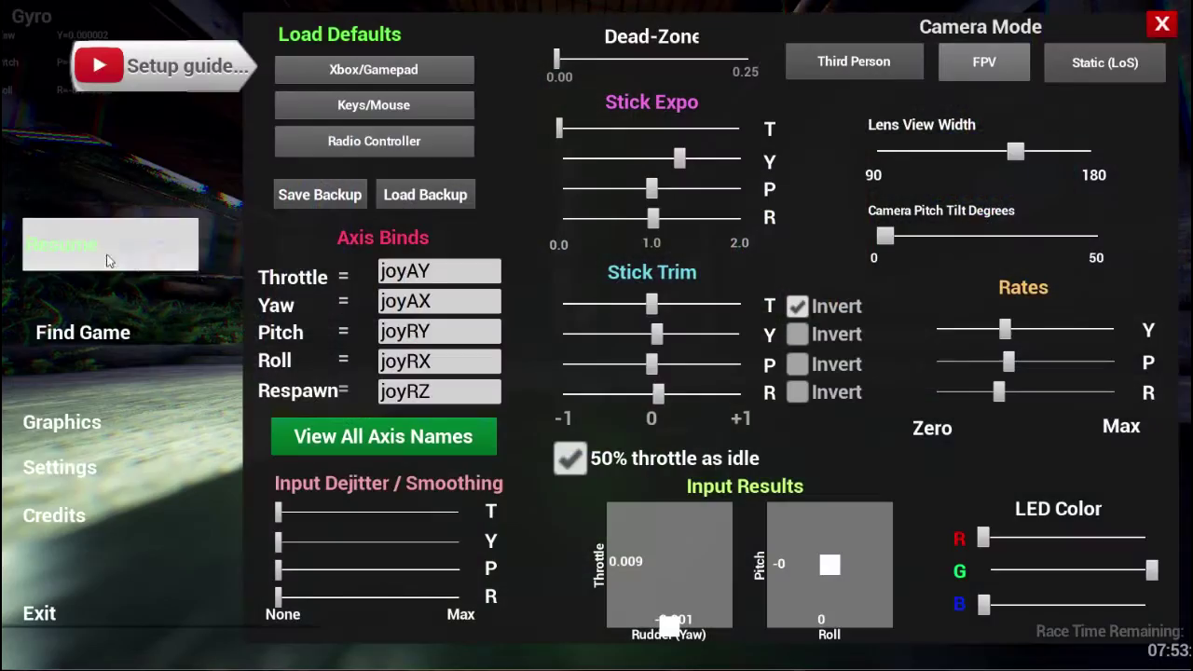
Preview the FPV camera mode in flight, followed by the Static (LoS) camera mode
{"action": "left_click", "coordinate": [995, 63]}
{"action": "left_click", "coordinate": [61, 244]}
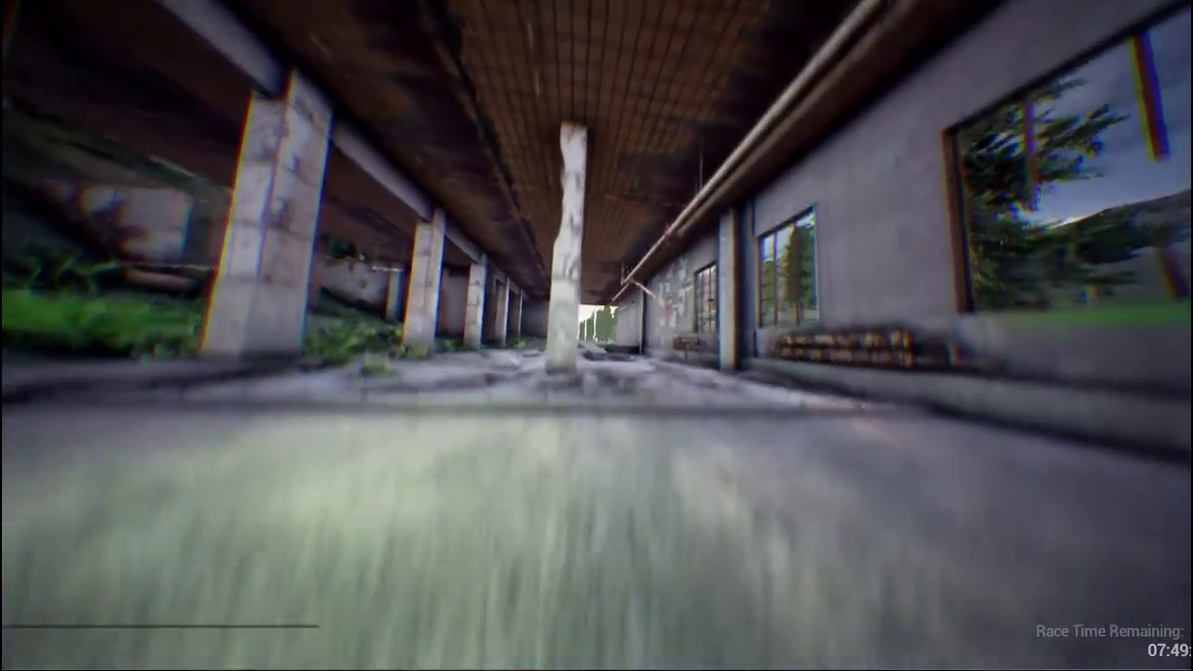
{"action": "key", "text": "Escape"}
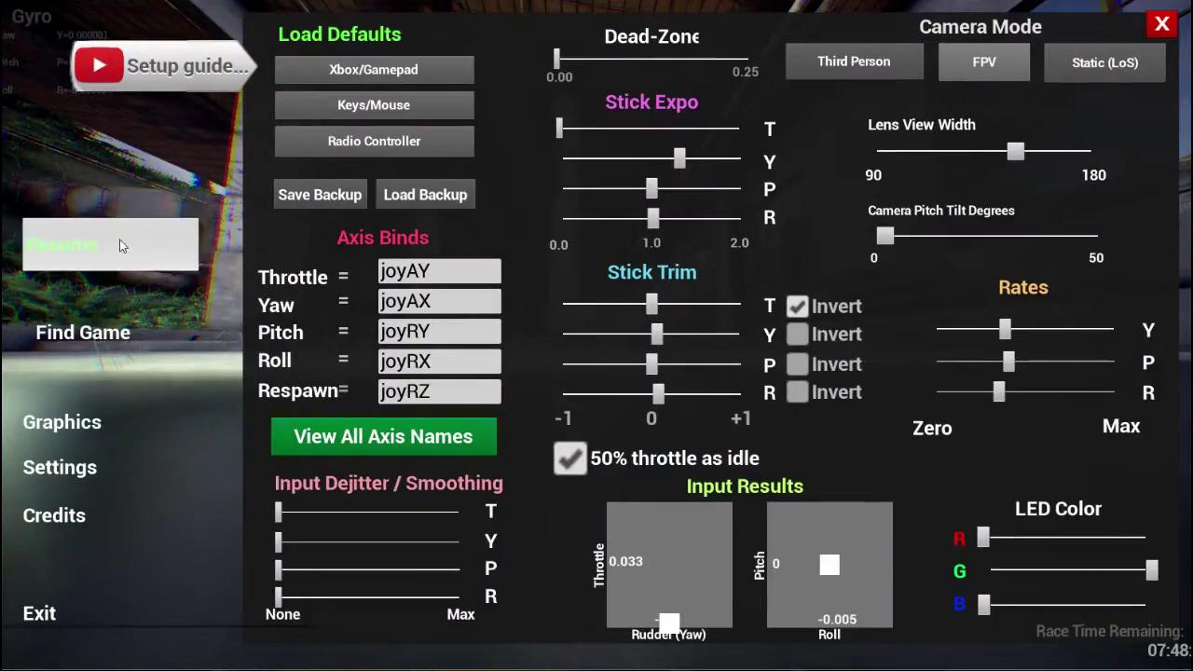
{"action": "left_click", "coordinate": [1133, 67]}
{"action": "left_click", "coordinate": [56, 245]}
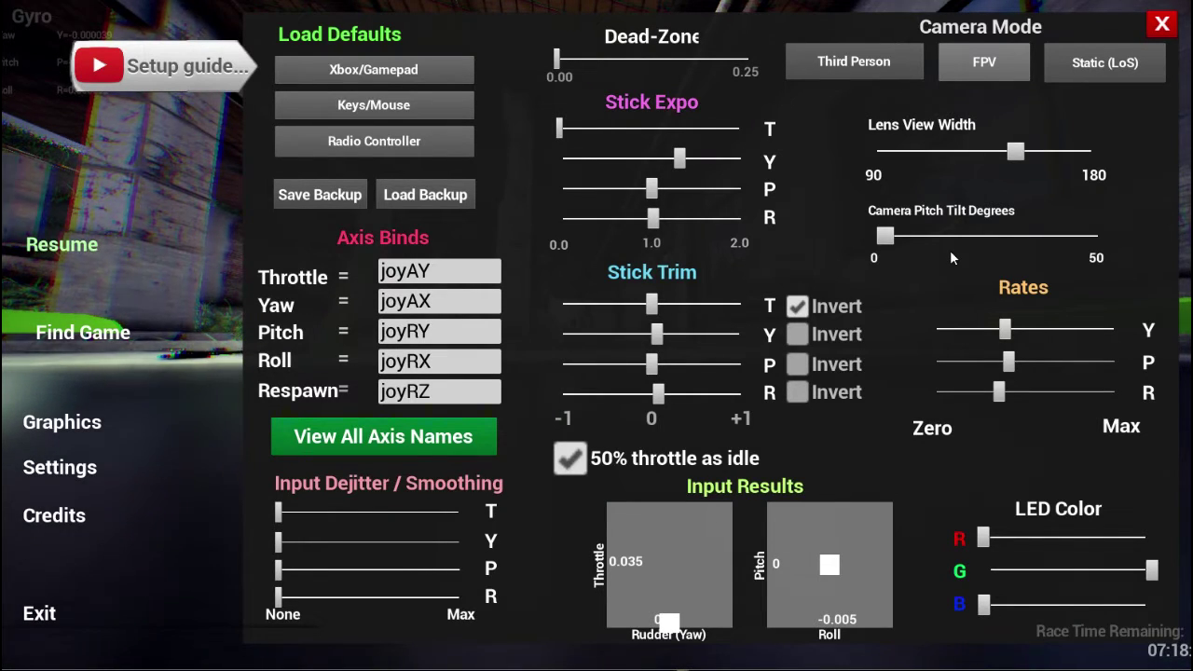
Widen the lens view to nearly 180, check it in flight, and return to the settings
{"action": "left_click_drag", "start_coordinate": [1016, 152], "coordinate": [1087, 158]}
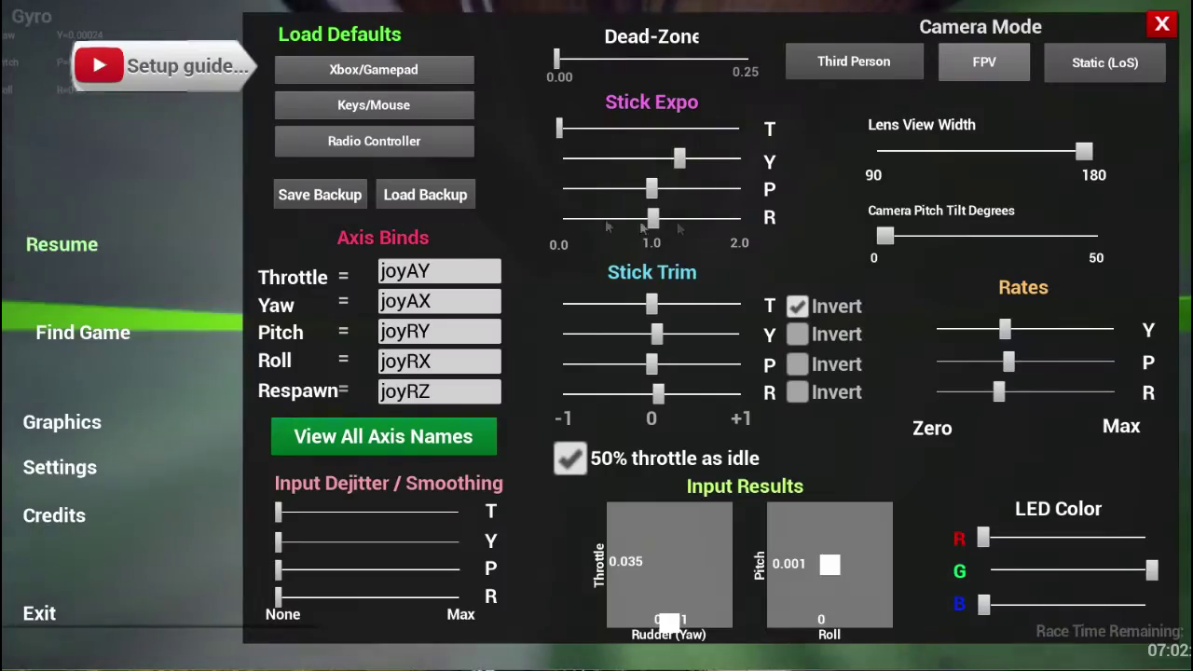
{"action": "left_click", "coordinate": [103, 217]}
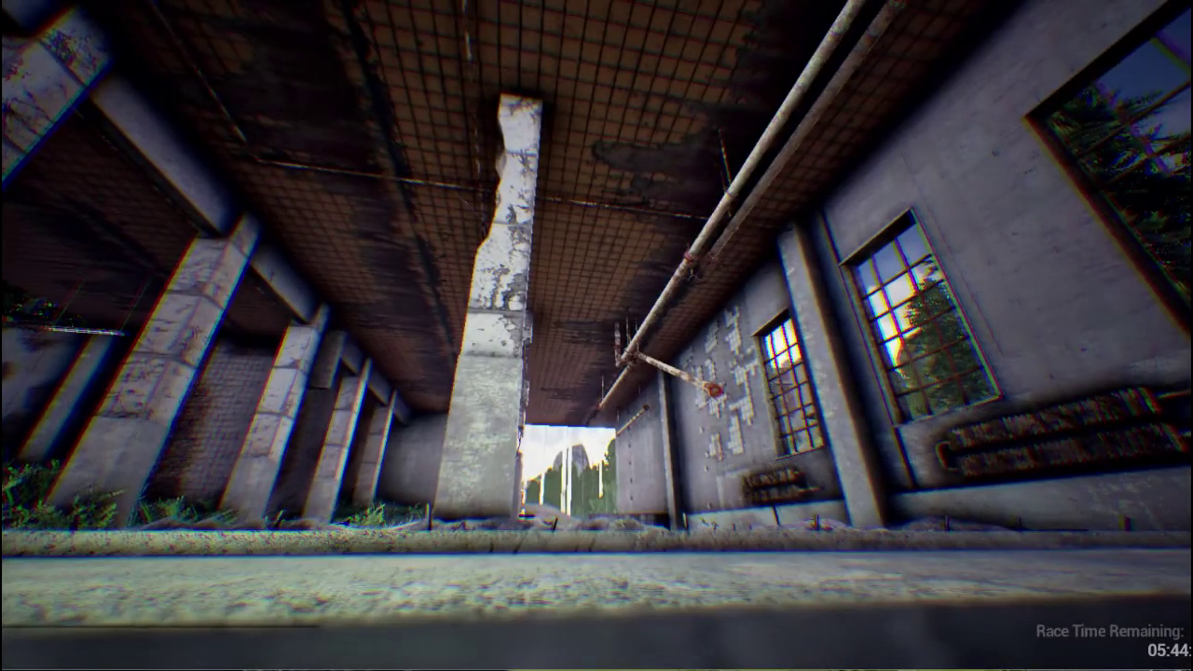
{"action": "key", "text": "Escape"}
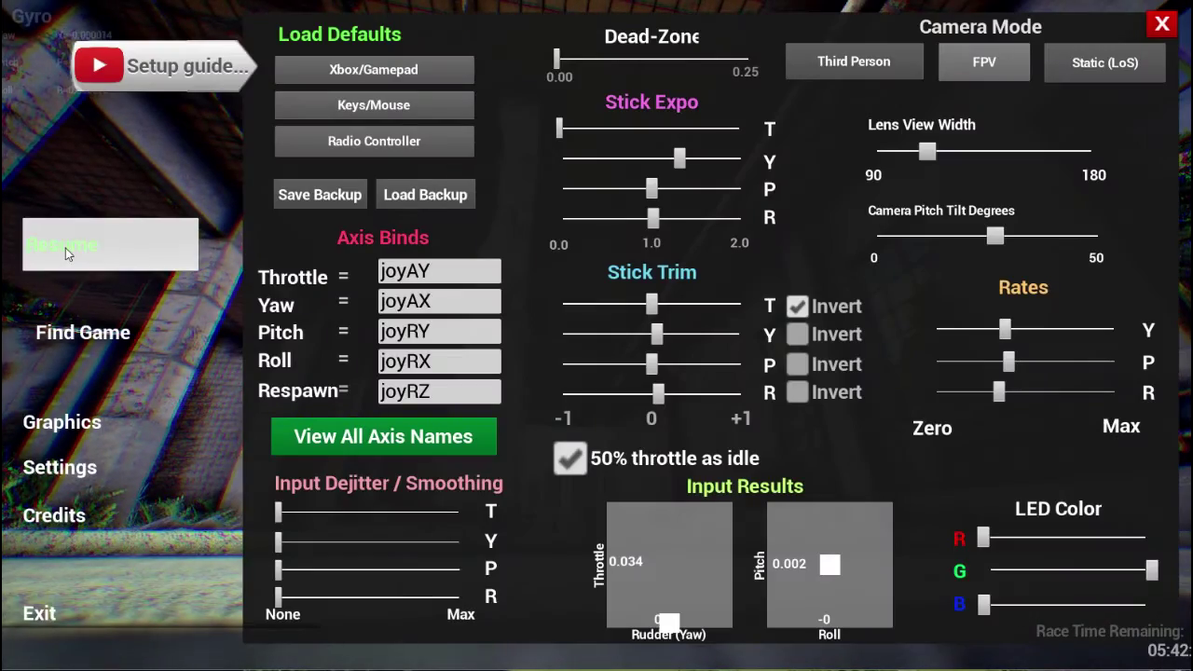
Raise the camera pitch tilt close to its 50-degree maximum and resume the flight
{"action": "left_click_drag", "start_coordinate": [1002, 234], "coordinate": [1081, 237]}
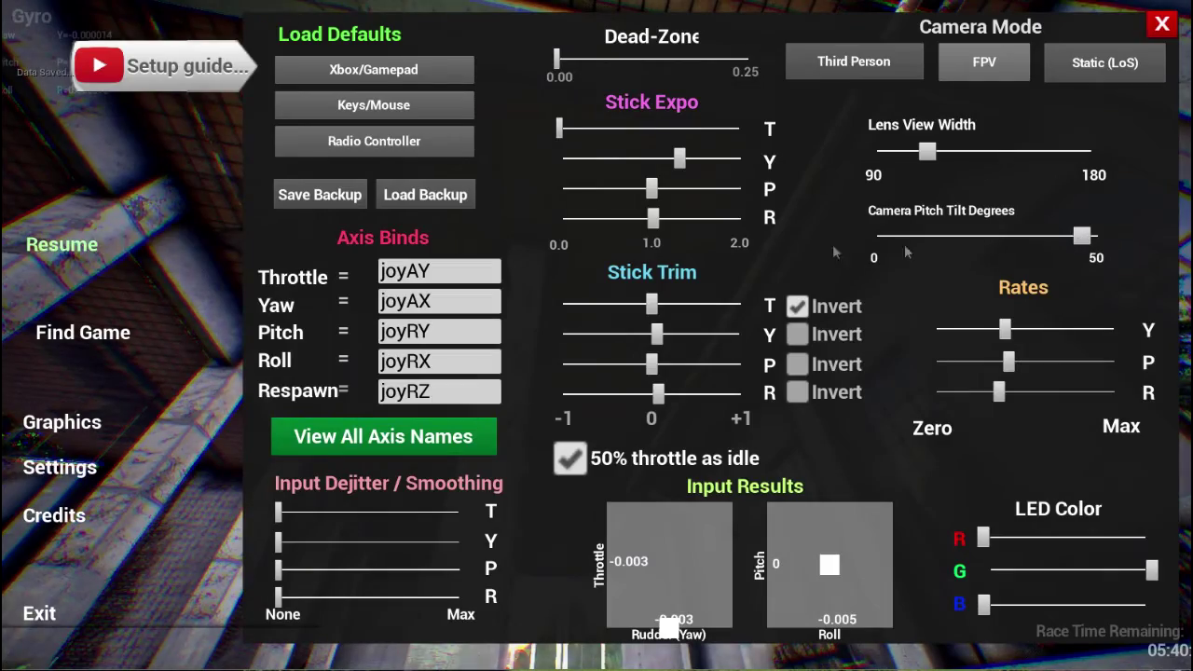
{"action": "left_click", "coordinate": [62, 244]}
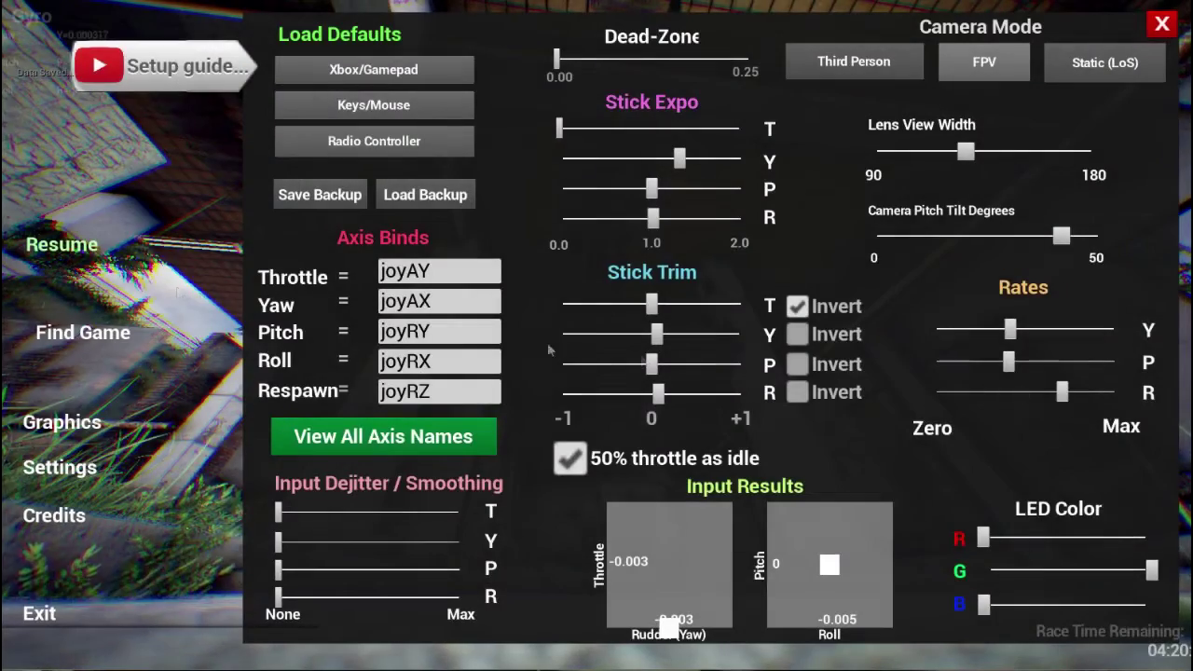
Test-fly the drone at increased roll rates, returning to the settings after each flight
{"action": "left_click", "coordinate": [82, 260]}
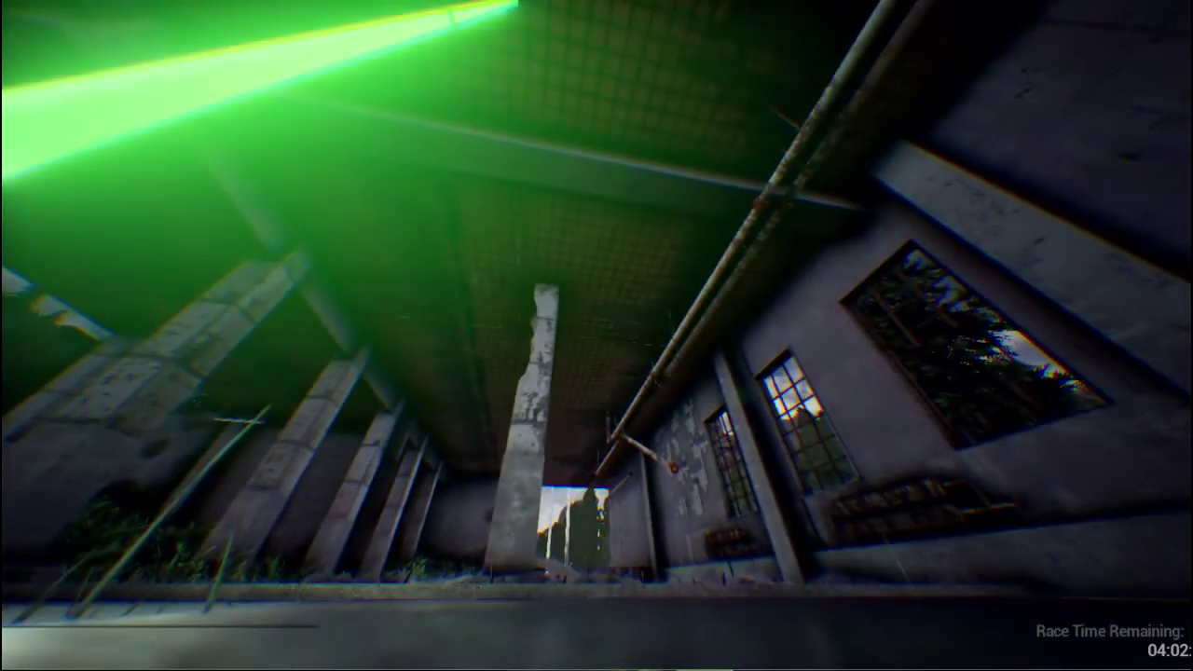
{"action": "key", "text": "Escape"}
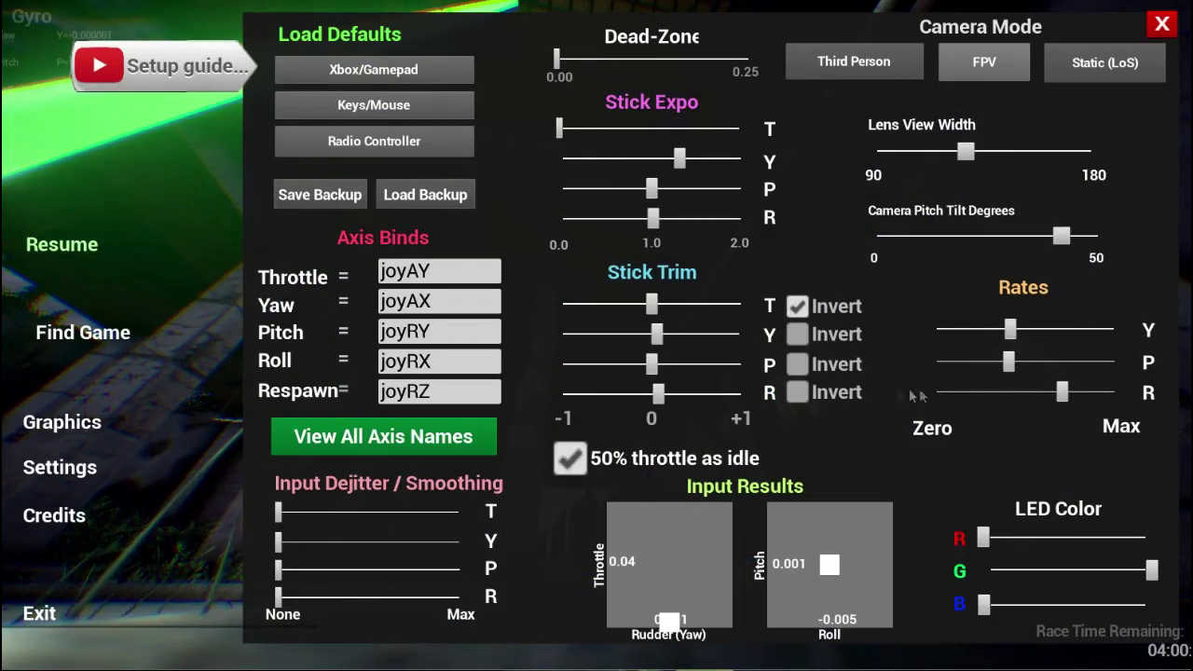
{"action": "left_click", "coordinate": [42, 265]}
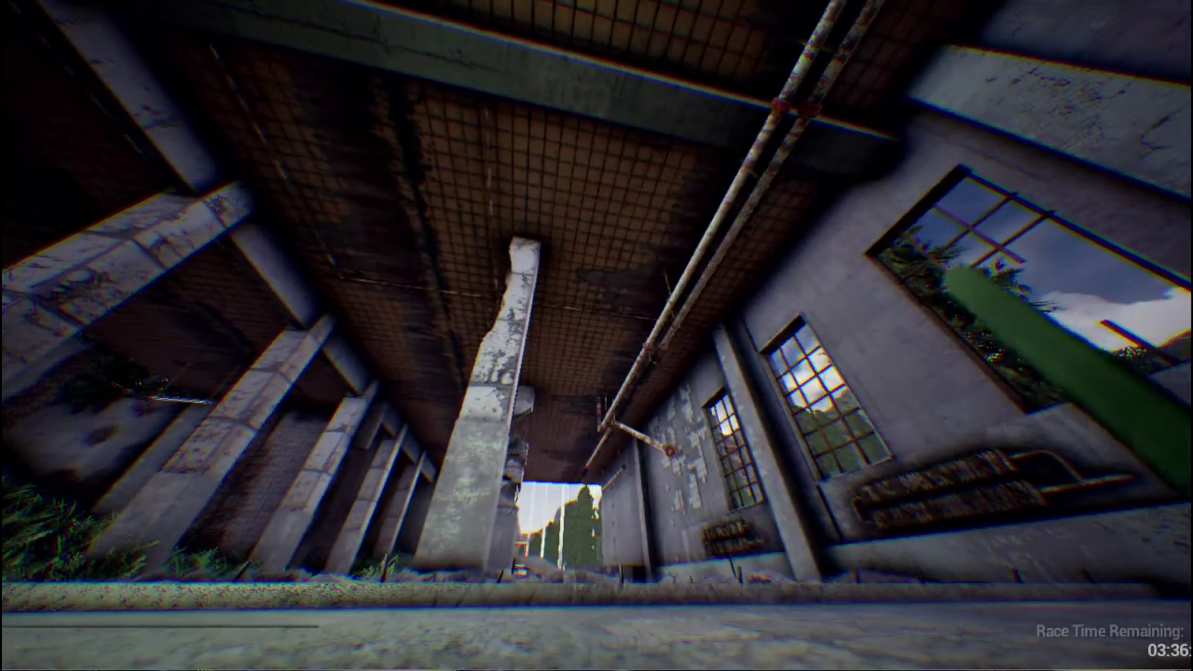
{"action": "key", "text": "Escape"}
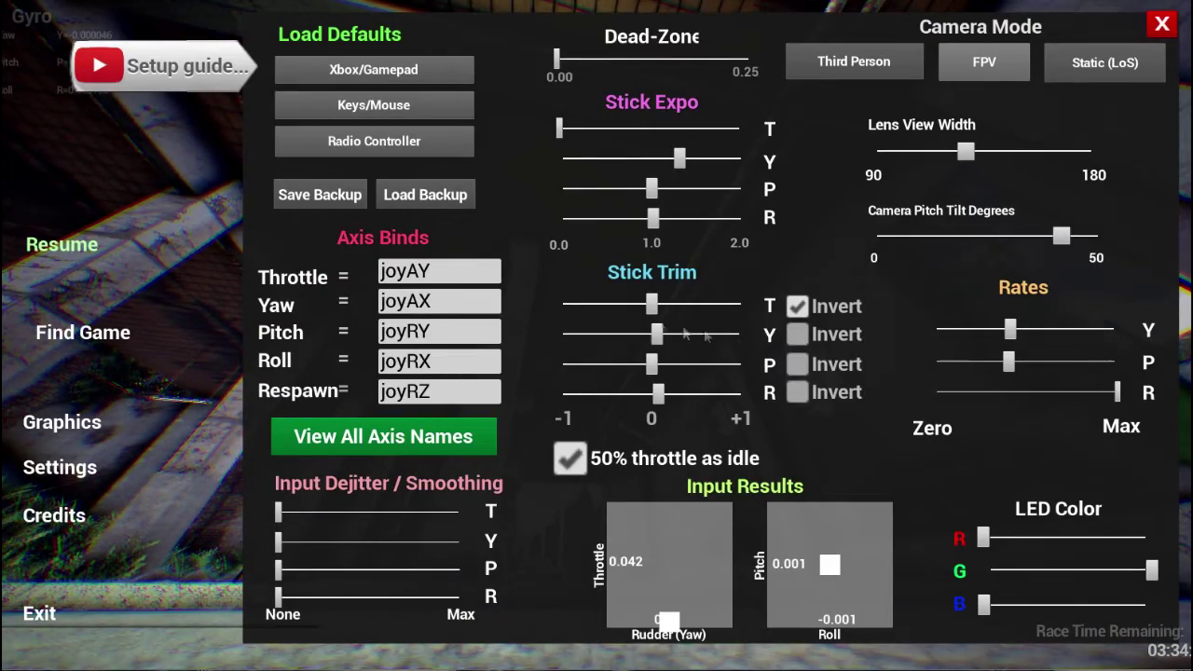
Set the pitch rate to maximum and the yaw rate to about three quarters of its range
{"action": "left_click_drag", "start_coordinate": [1009, 361], "coordinate": [1118, 362]}
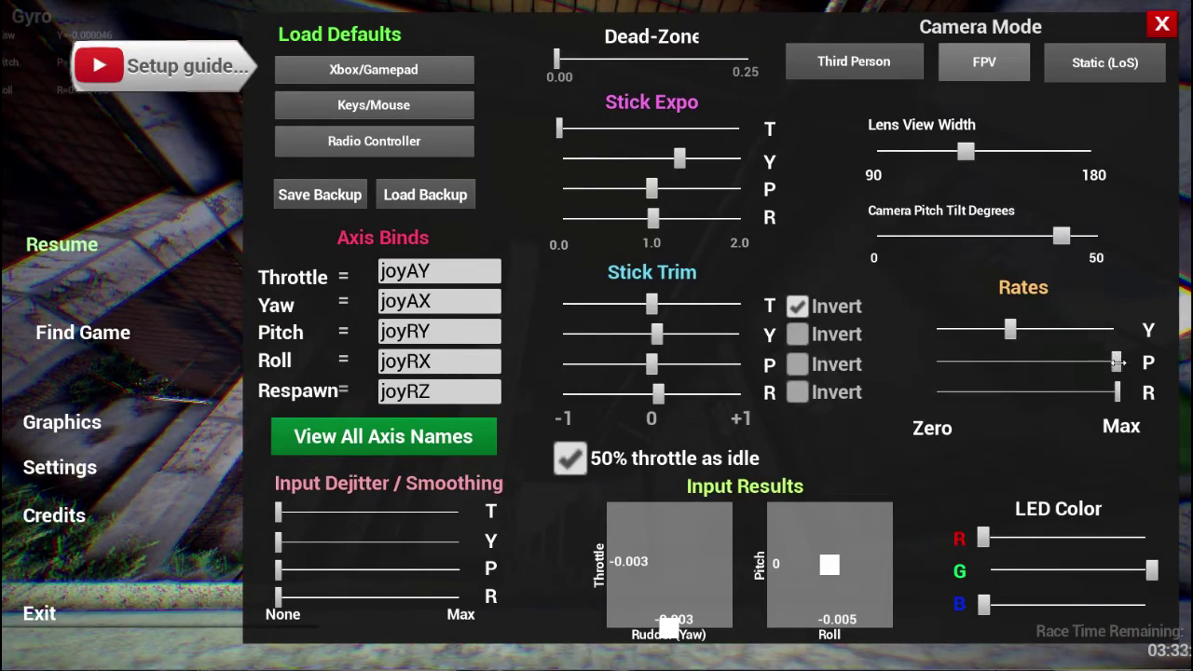
{"action": "left_click", "coordinate": [1073, 332]}
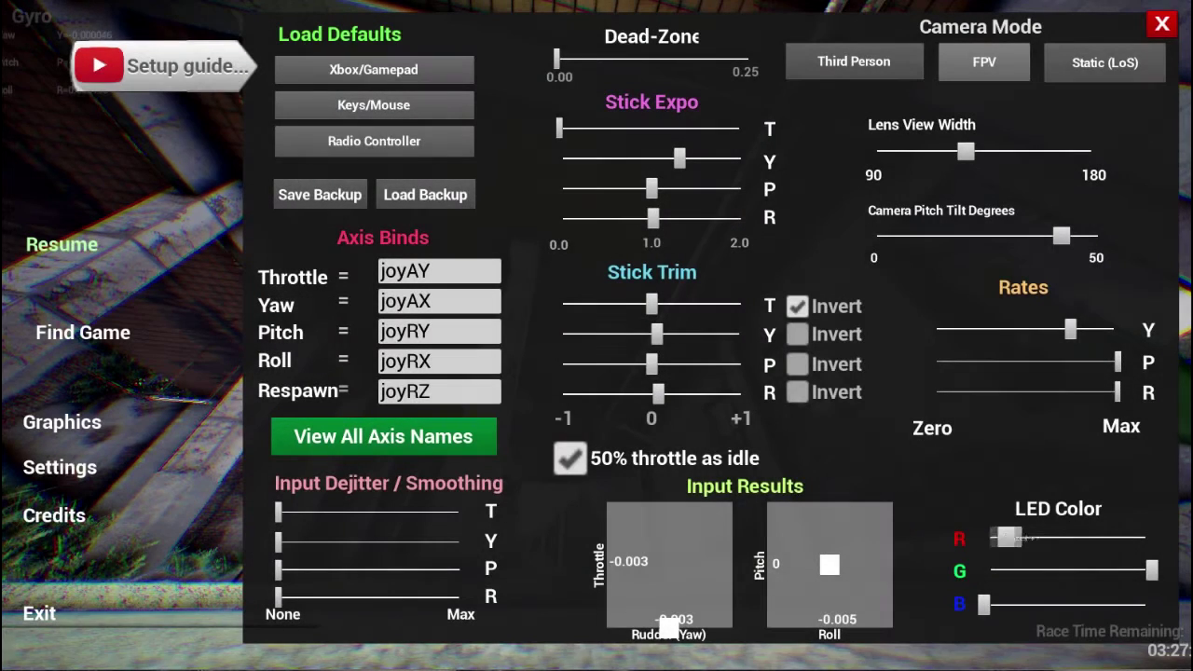
Raise the LED color's red to about two thirds, lower the camera pitch tilt to about 16 degrees, and resume the flight
{"action": "left_click_drag", "start_coordinate": [1014, 536], "coordinate": [1088, 537]}
{"action": "left_click_drag", "start_coordinate": [1060, 236], "coordinate": [949, 236]}
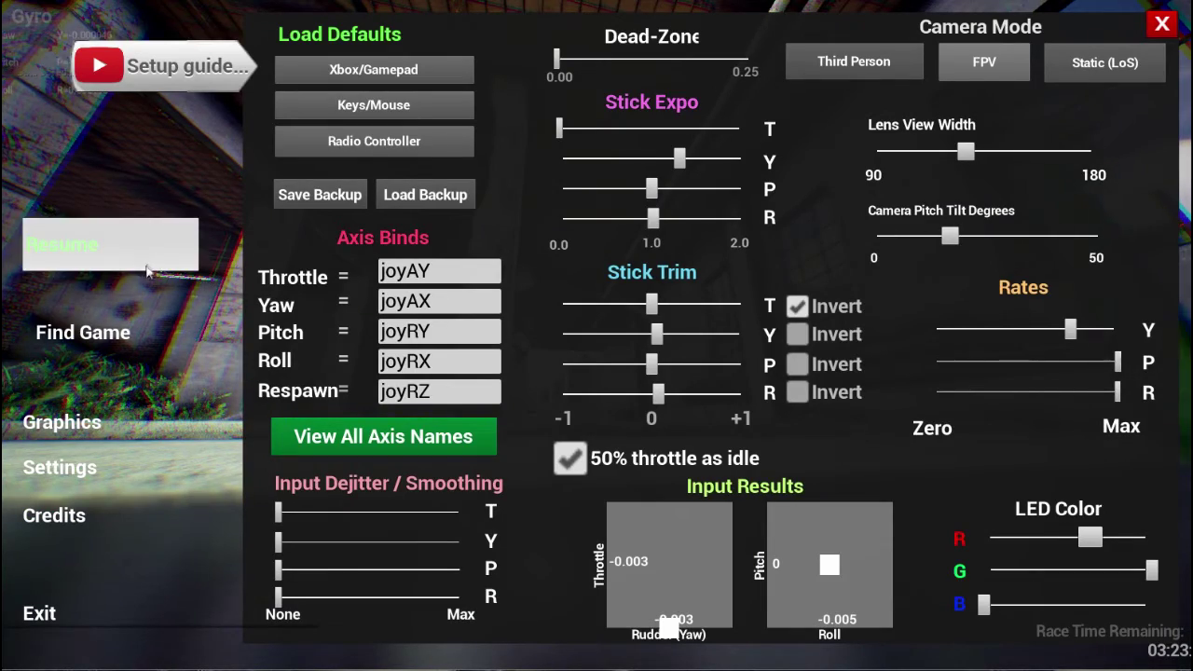
{"action": "left_click", "coordinate": [137, 266]}
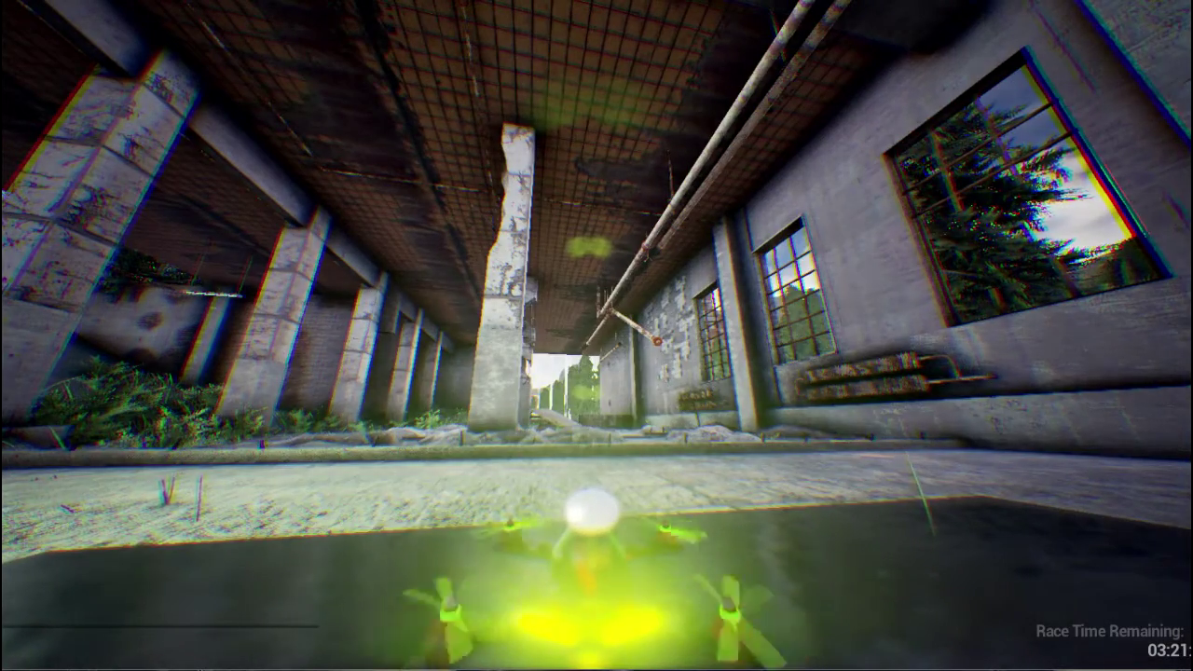
Set the LED color to full blue, no green and roughly a third red, and resume the flight
{"action": "key", "text": "Escape"}
{"action": "left_click_drag", "start_coordinate": [983, 603], "coordinate": [955, 551]}
{"action": "left_click_drag", "start_coordinate": [1098, 537], "coordinate": [1048, 538]}
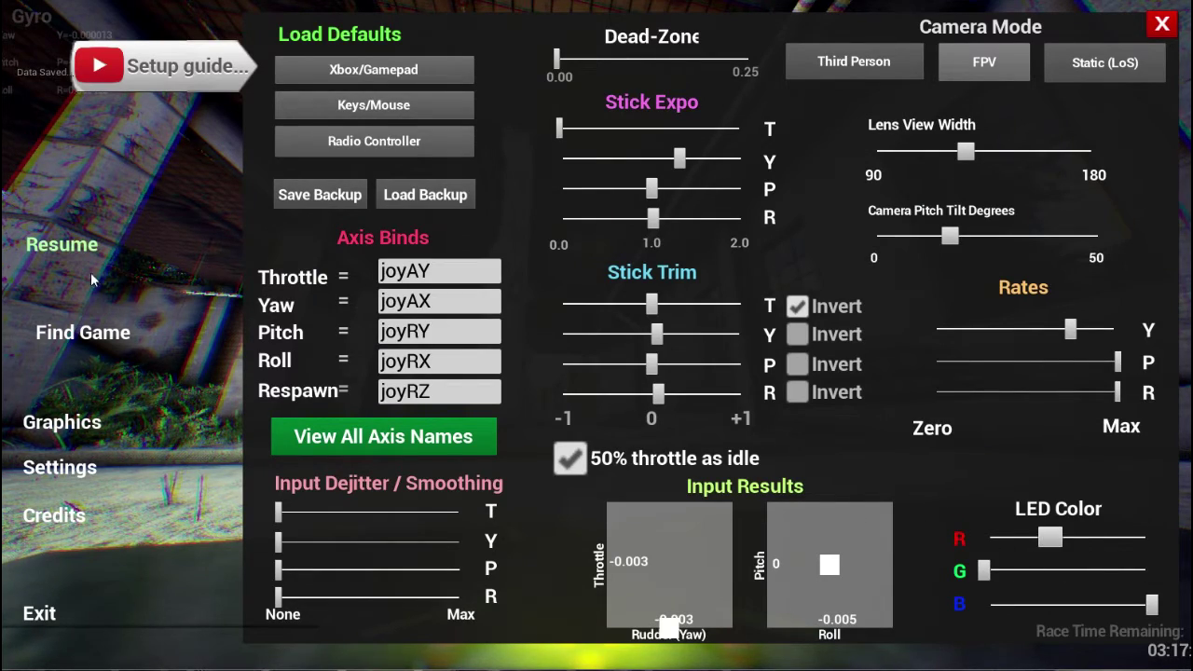
{"action": "left_click", "coordinate": [62, 244]}
Set the LED color to pure green by raising green to maximum and lowering blue and red, and return to flight
{"action": "key", "text": "Escape"}
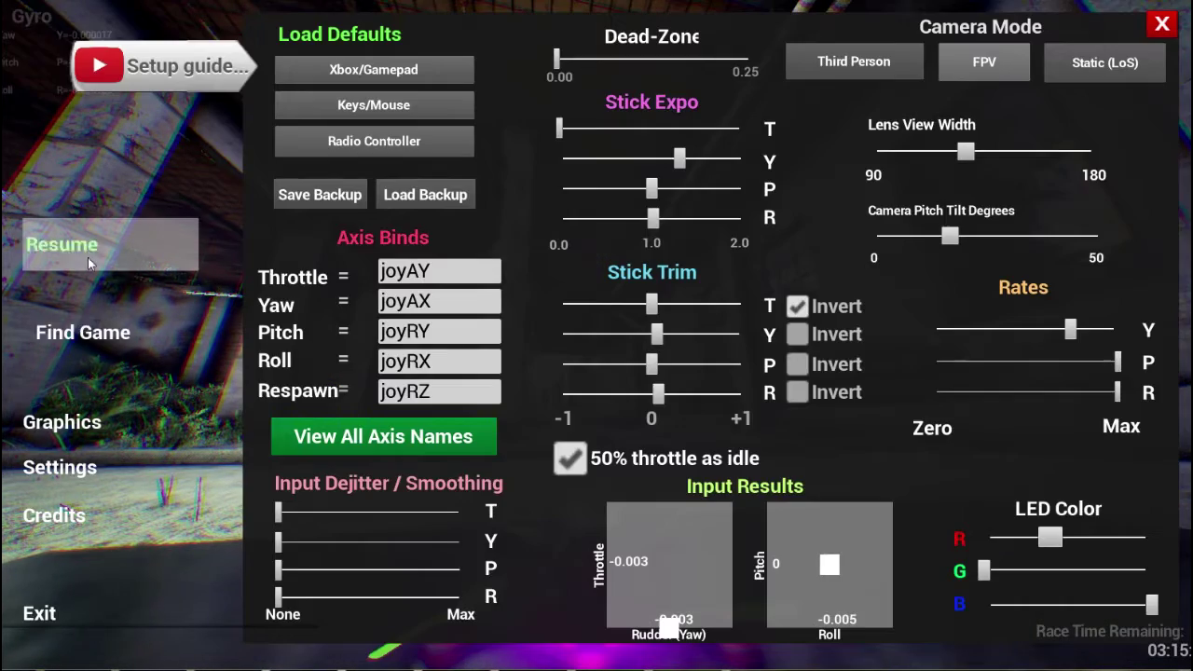
{"action": "left_click_drag", "start_coordinate": [1002, 573], "coordinate": [997, 603]}
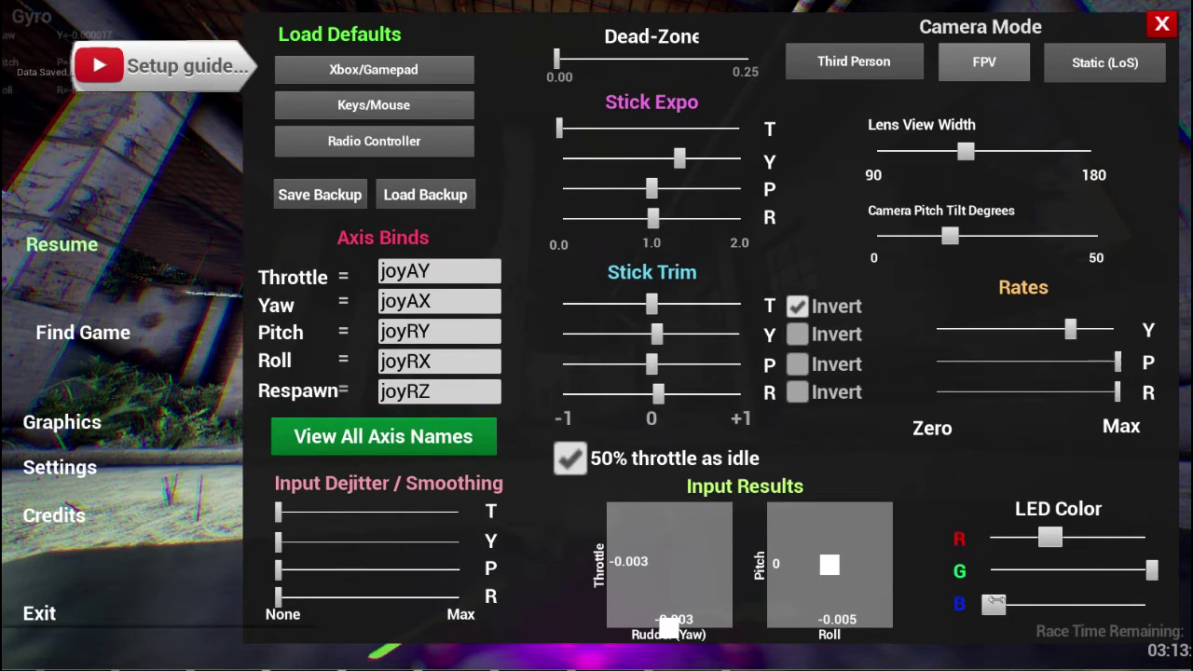
{"action": "left_click_drag", "start_coordinate": [1051, 536], "coordinate": [993, 537]}
{"action": "key", "text": "Escape"}
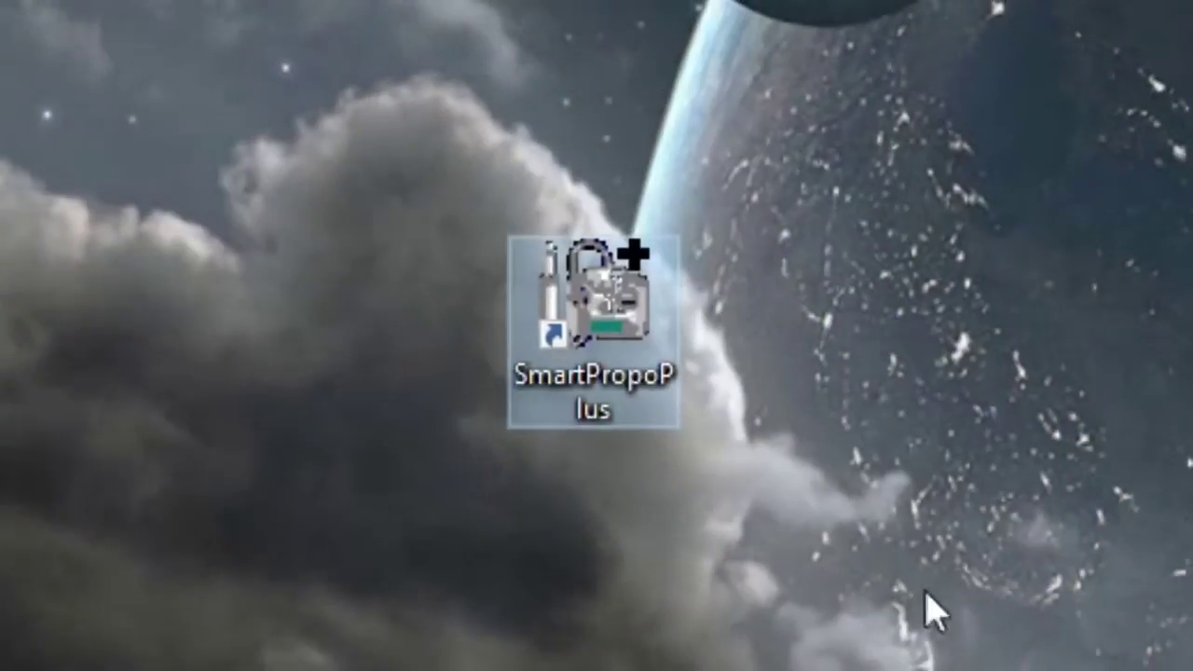
Launch SmartPropoPlus from the desktop and show its transmitter settings
{"action": "left_click", "coordinate": [601, 292]}
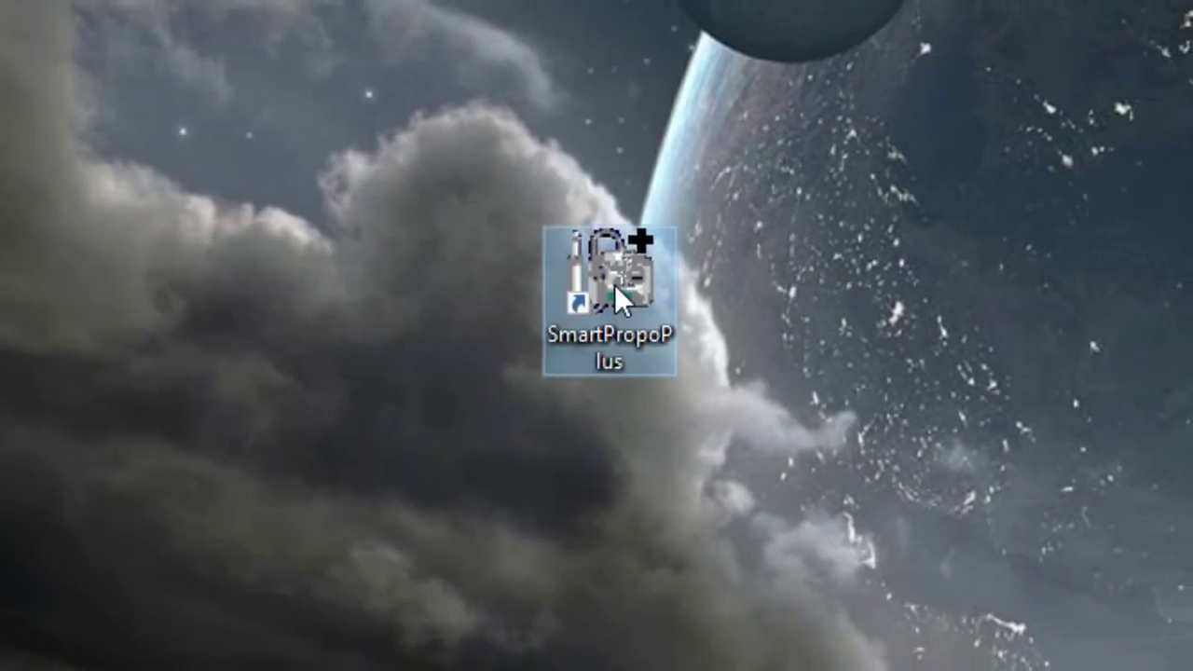
{"action": "double_click", "coordinate": [614, 284]}
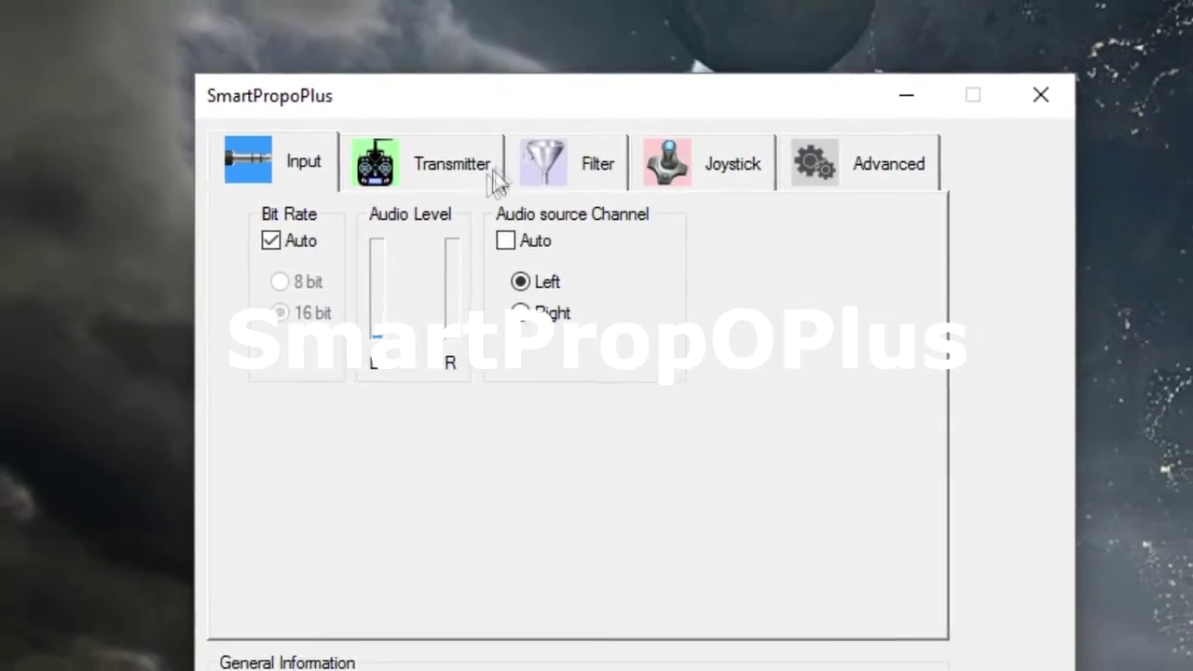
{"action": "left_click", "coordinate": [466, 104]}
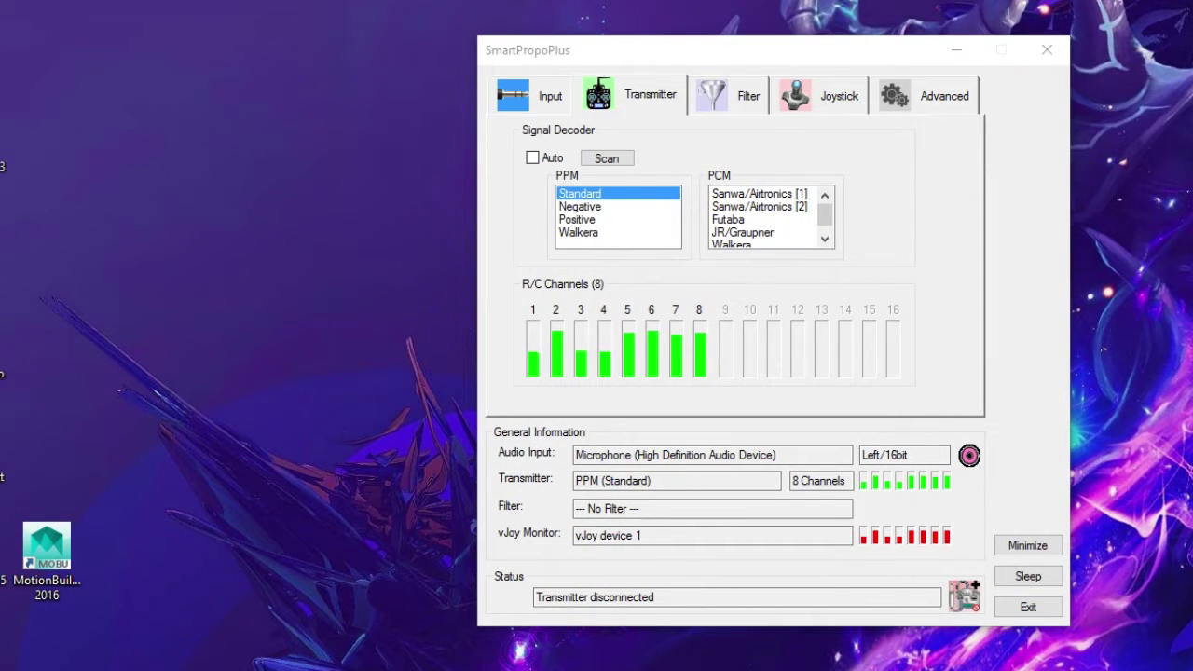
Raise the default recording microphone's boost to +20.0 dB in the Windows sound settings
{"action": "left_click_drag", "start_coordinate": [266, 31], "coordinate": [331, 55]}
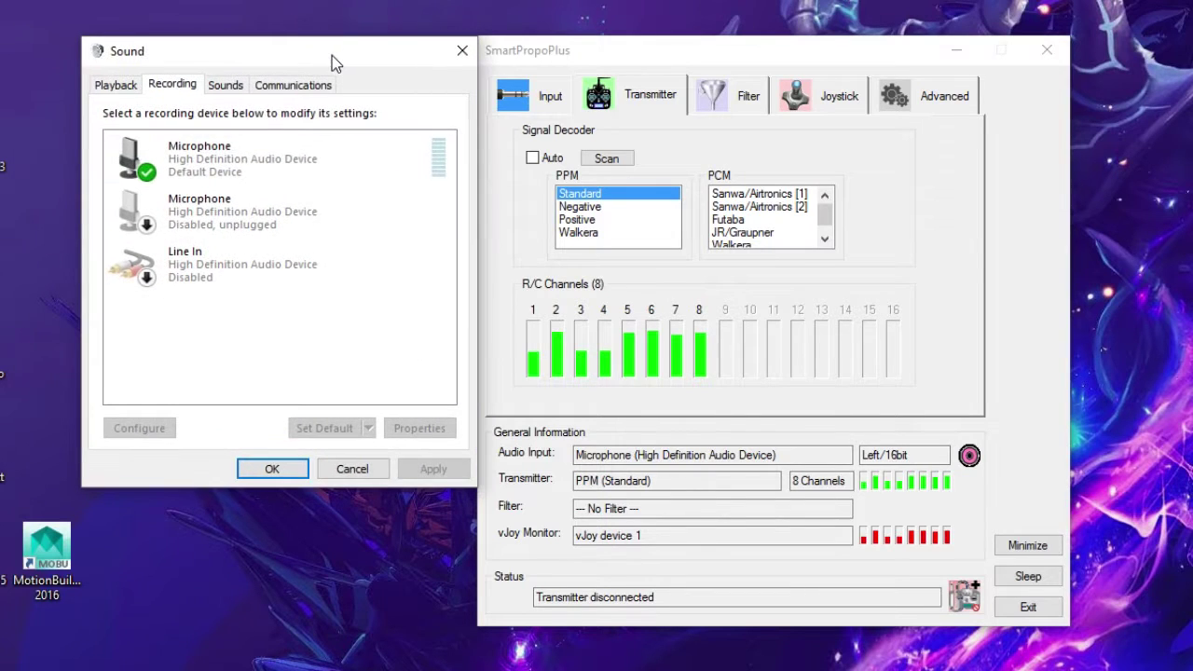
{"action": "left_click", "coordinate": [287, 158]}
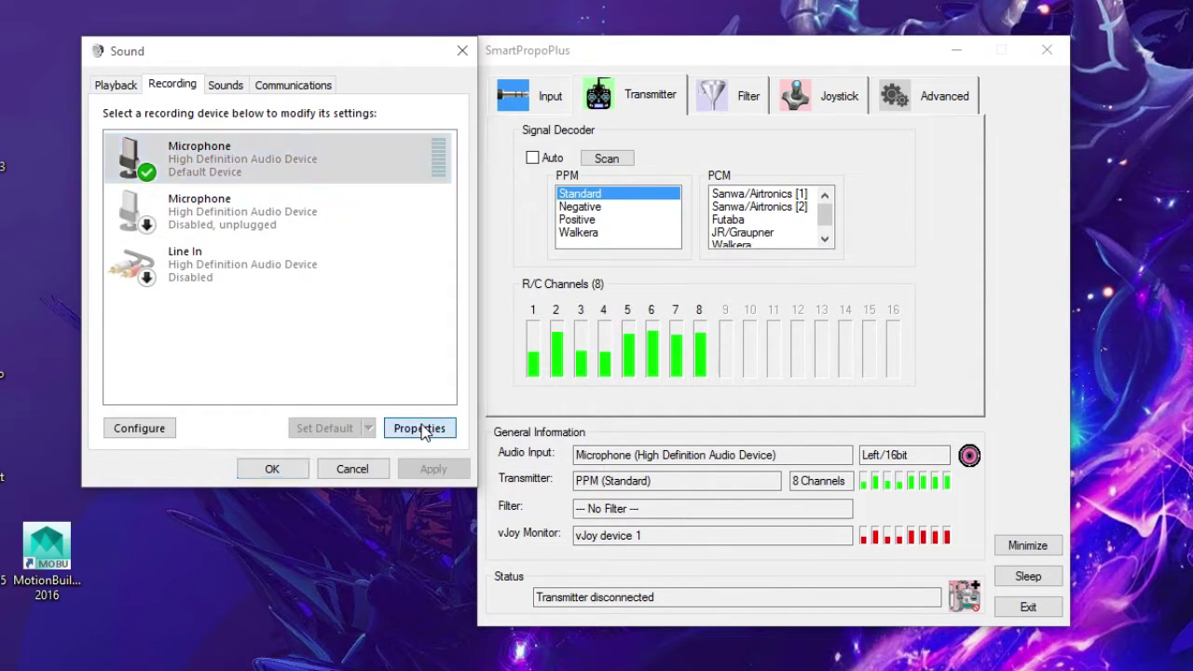
{"action": "left_click", "coordinate": [422, 431]}
{"action": "left_click", "coordinate": [232, 162]}
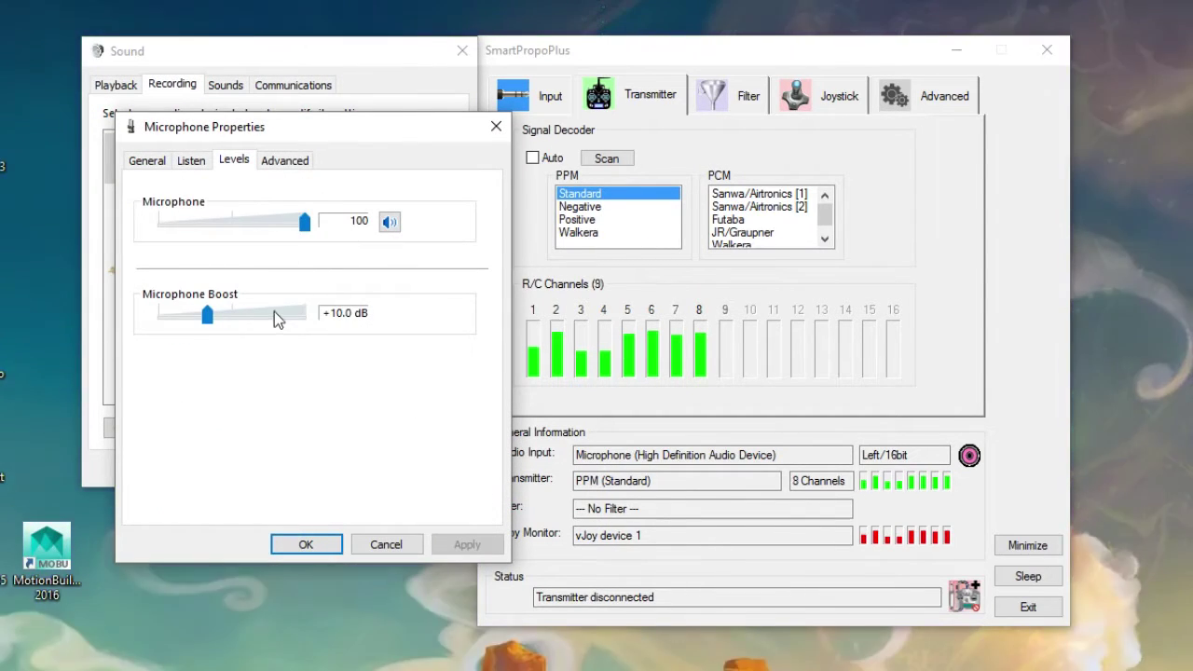
{"action": "left_click", "coordinate": [274, 315]}
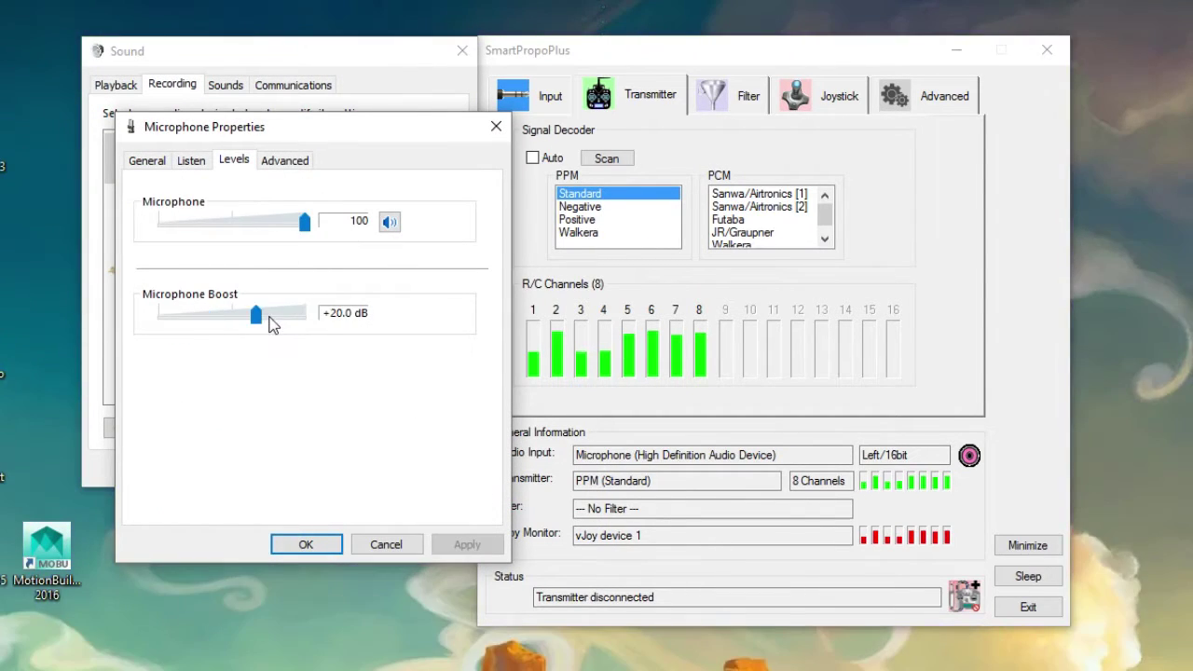
{"action": "left_click", "coordinate": [308, 543]}
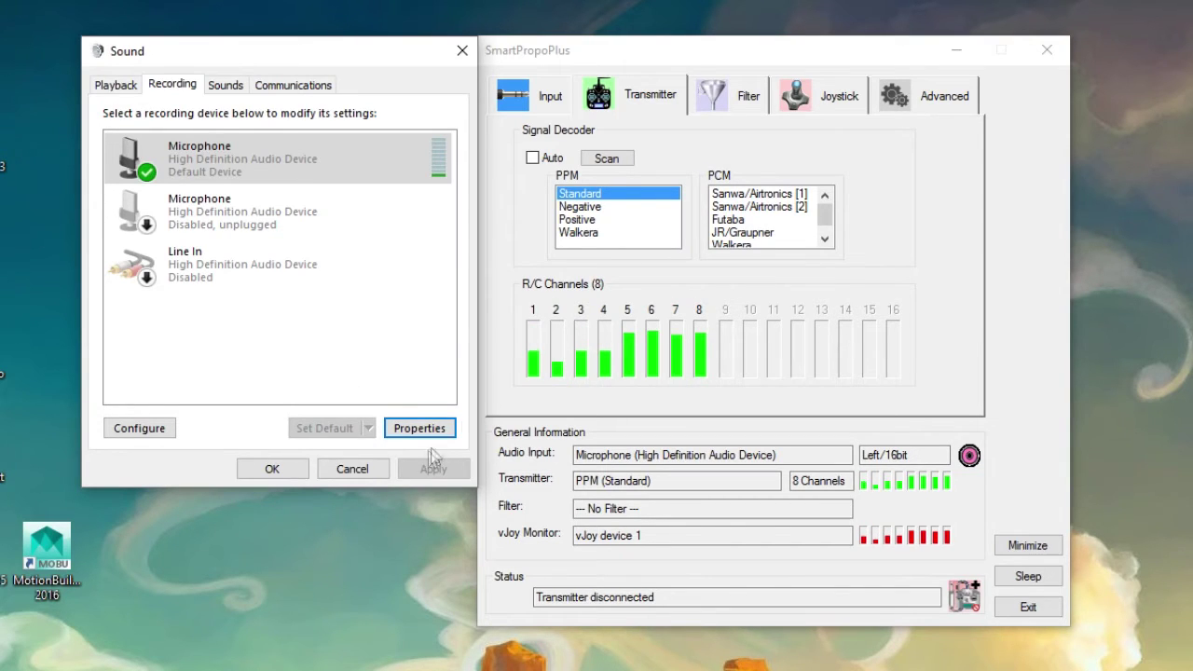
Try the Negative and Positive PPM signal decoders, select Walkera, and open the joystick settings
{"action": "left_click", "coordinate": [599, 208]}
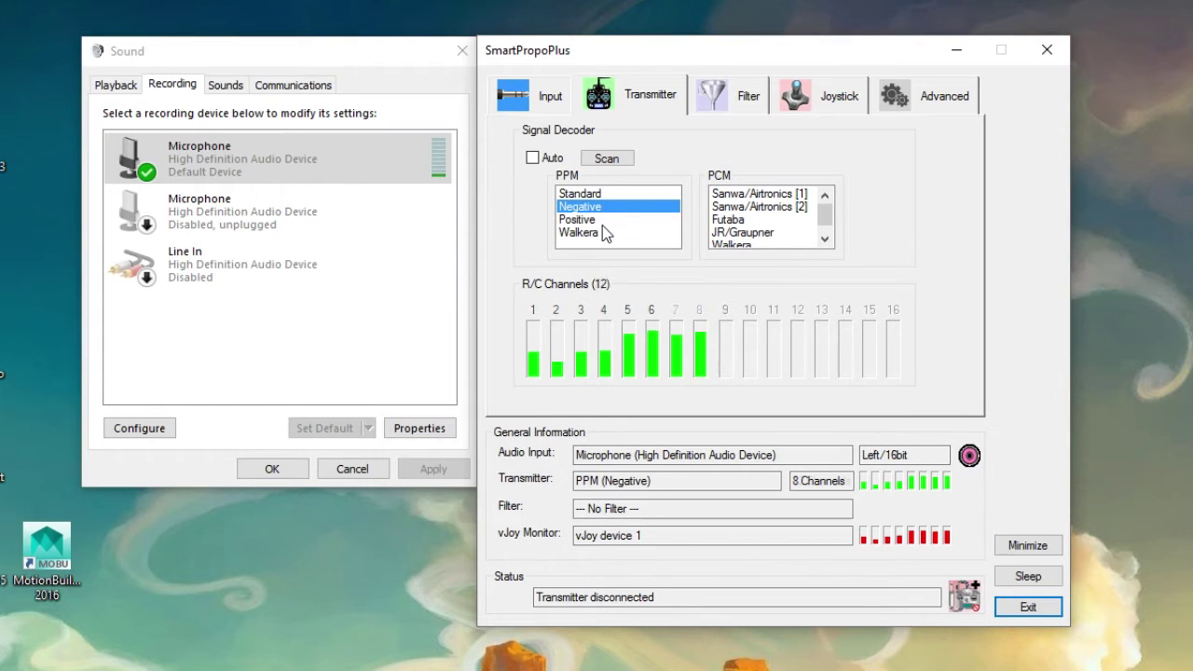
{"action": "left_click", "coordinate": [602, 223]}
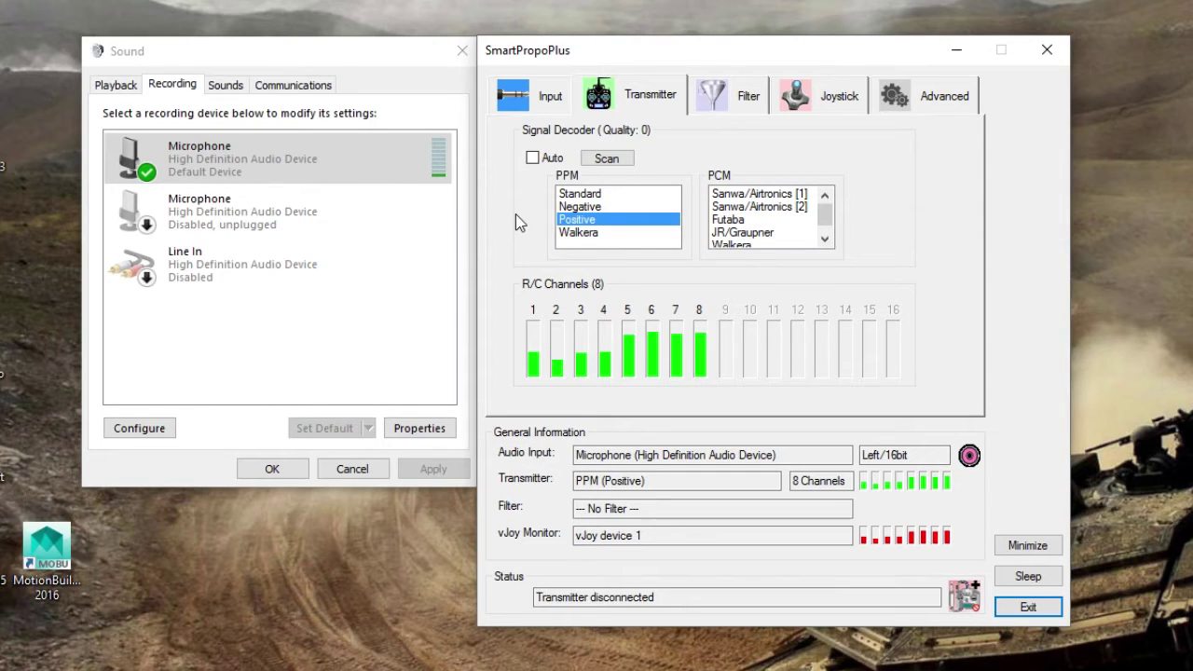
{"action": "left_click", "coordinate": [600, 234]}
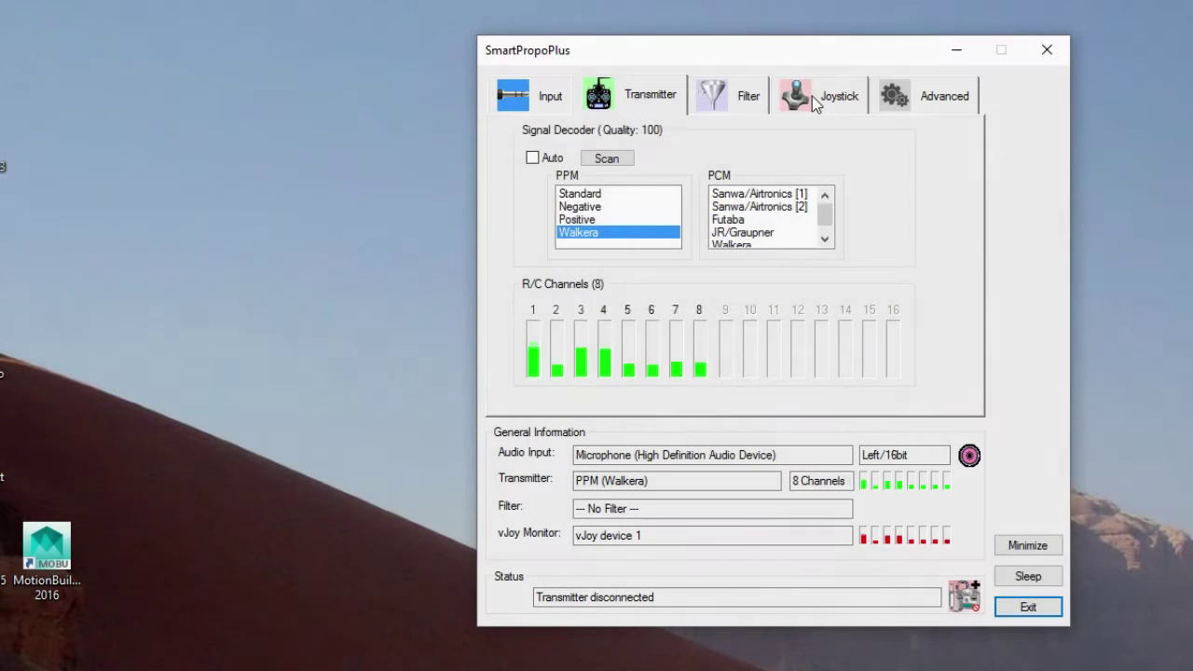
{"action": "left_click", "coordinate": [812, 96]}
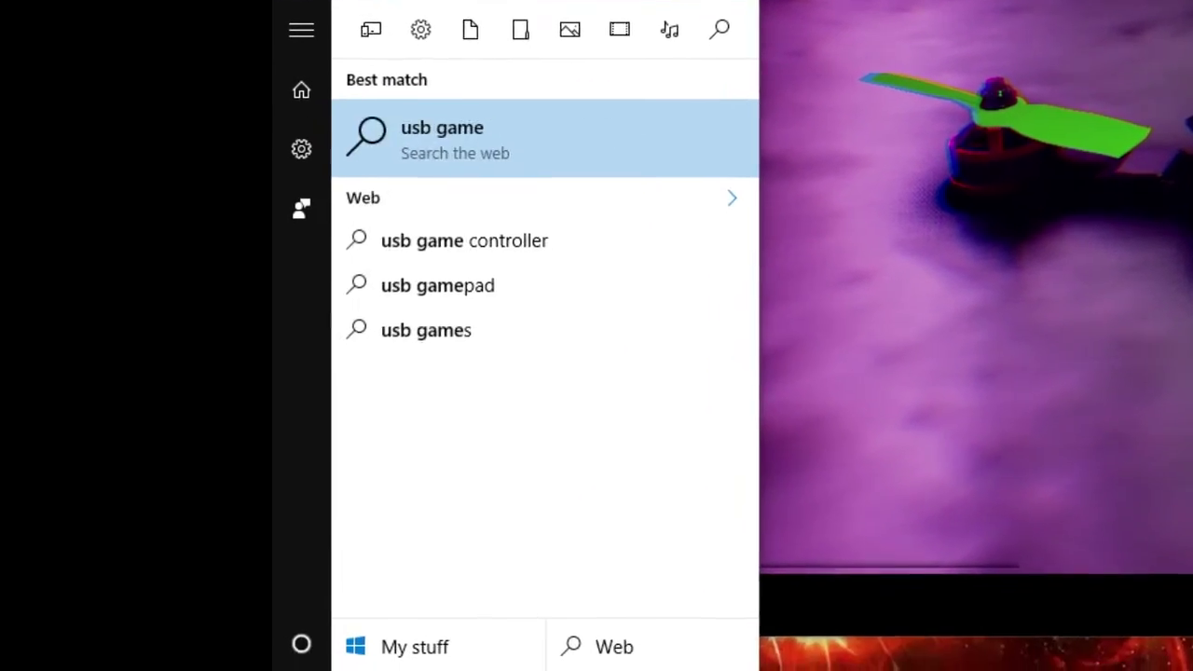
Find the USB game controllers setup through the Windows search and open it
{"action": "type", "text": "con"}
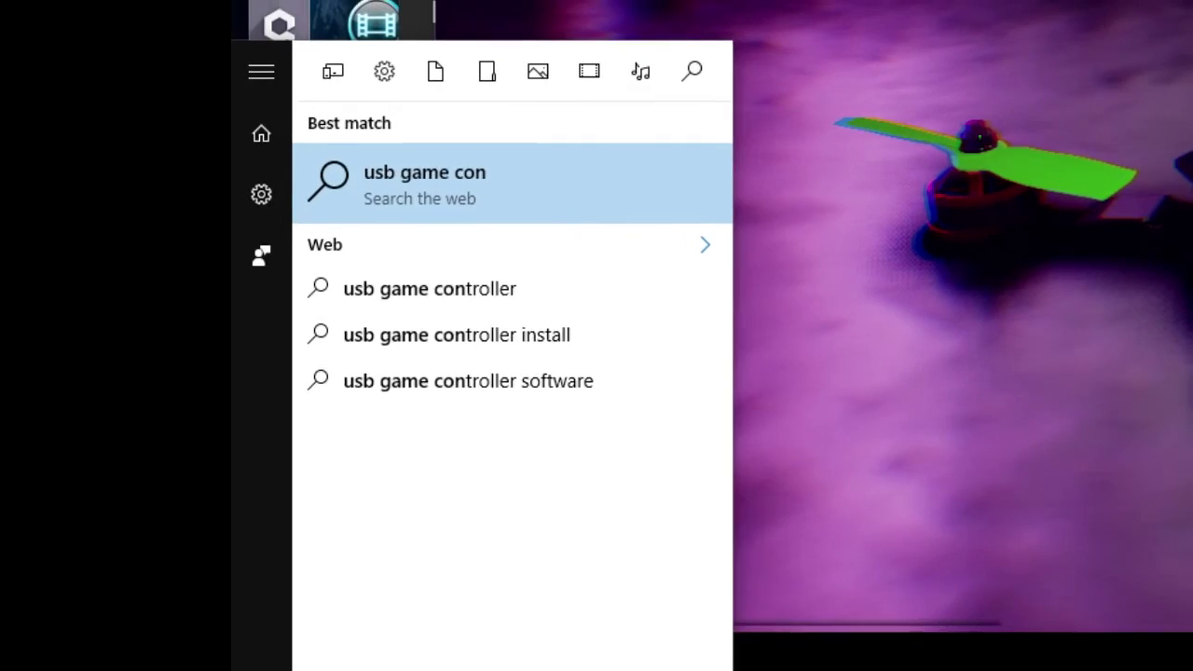
{"action": "type", "text": "tro"}
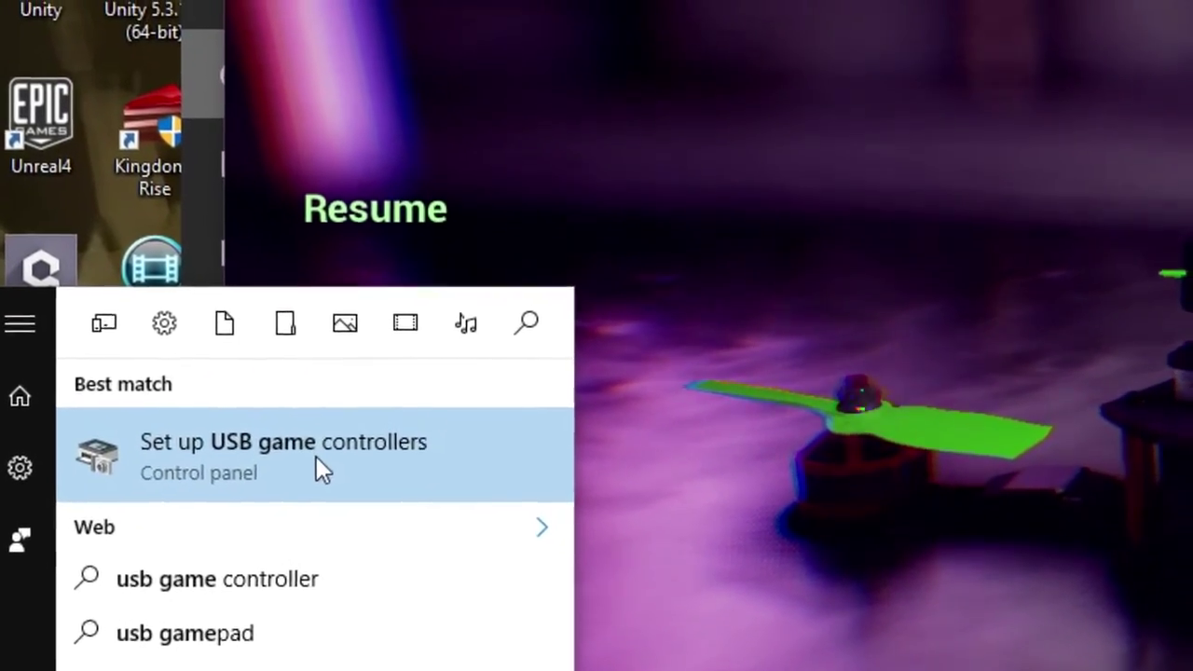
{"action": "left_click", "coordinate": [343, 401]}
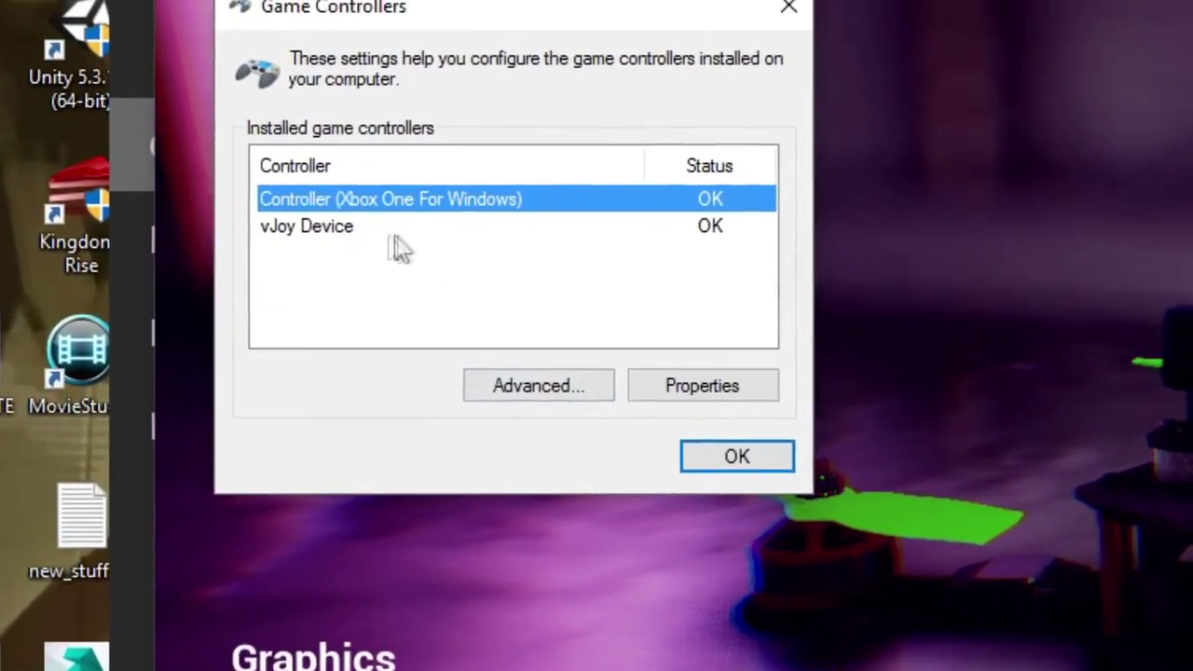
Make vJoy Device the preferred device for older programs and close the Game Controllers dialog
{"action": "left_click", "coordinate": [414, 177]}
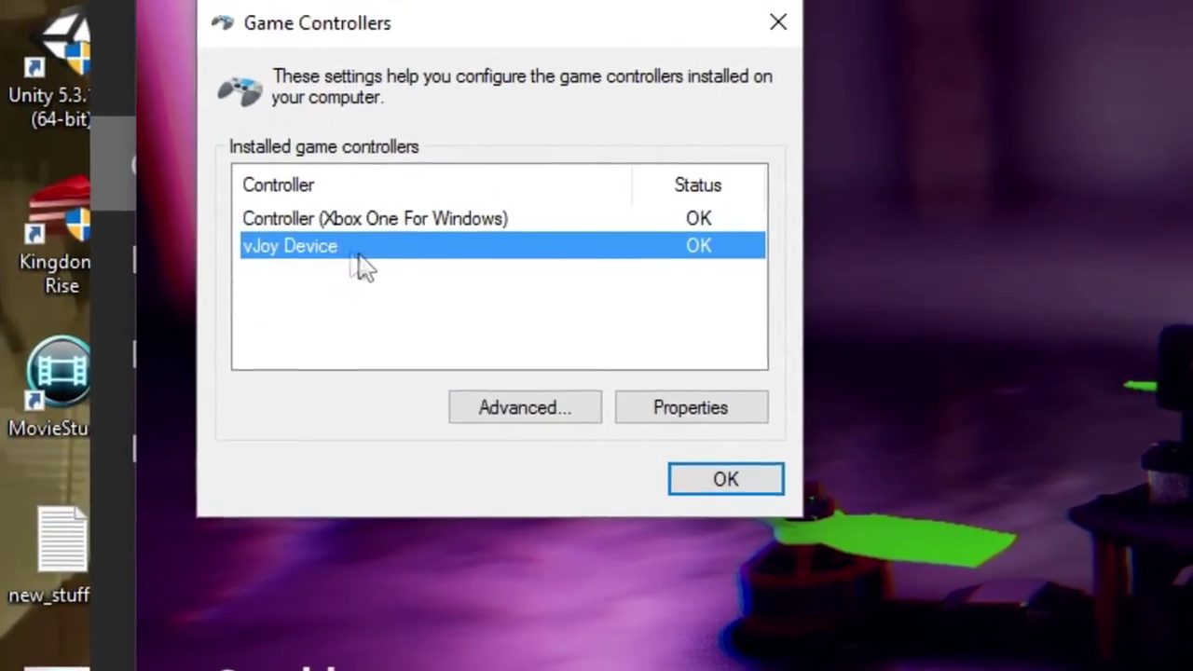
{"action": "left_click", "coordinate": [528, 413]}
{"action": "left_click", "coordinate": [424, 217]}
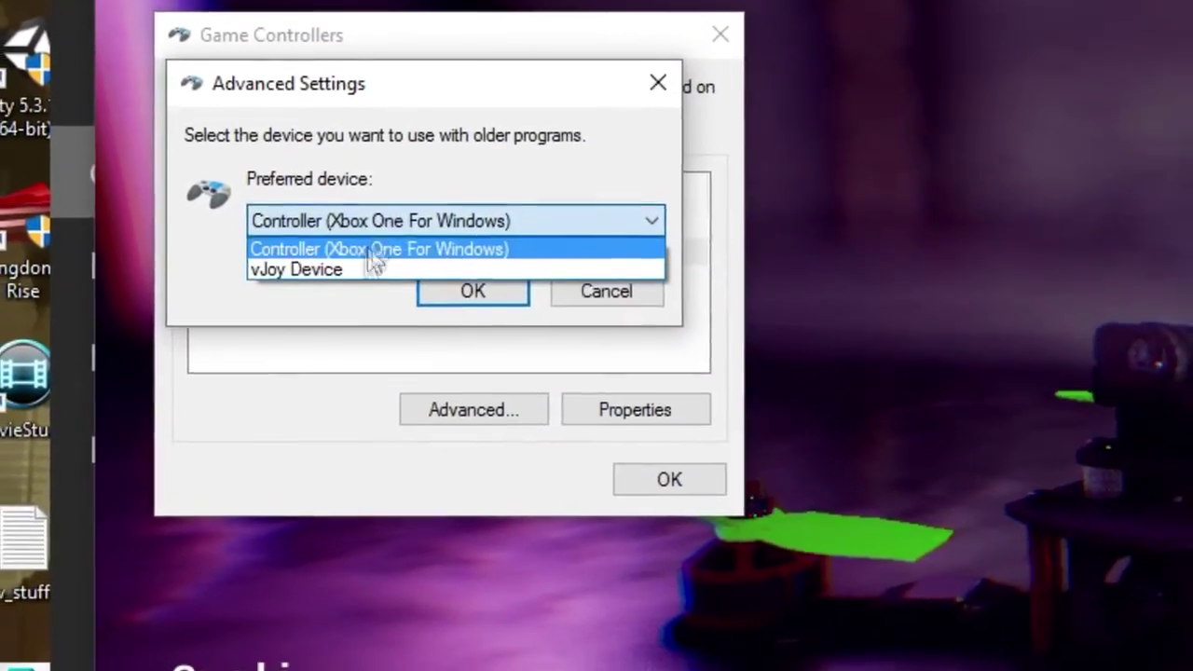
{"action": "left_click", "coordinate": [372, 266]}
{"action": "left_click", "coordinate": [473, 291]}
{"action": "left_click", "coordinate": [669, 479]}
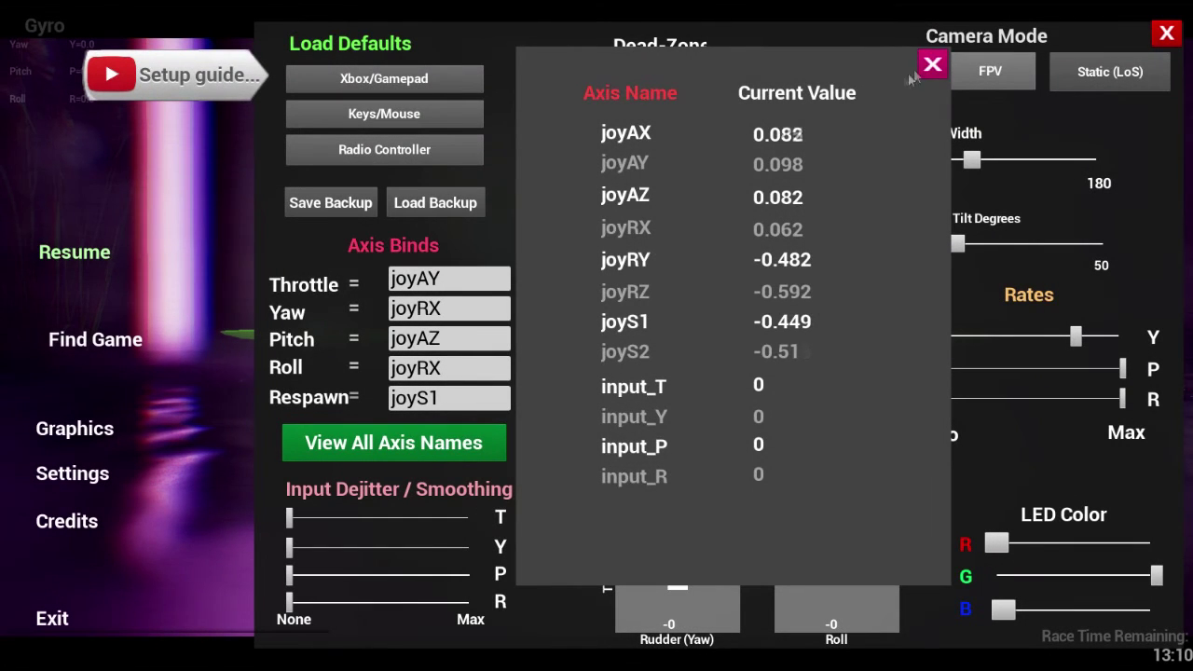
In the simulator settings, bind Roll to joyAX and Respawn to joyRZ, checking the current values of all axes
{"action": "left_click", "coordinate": [931, 65]}
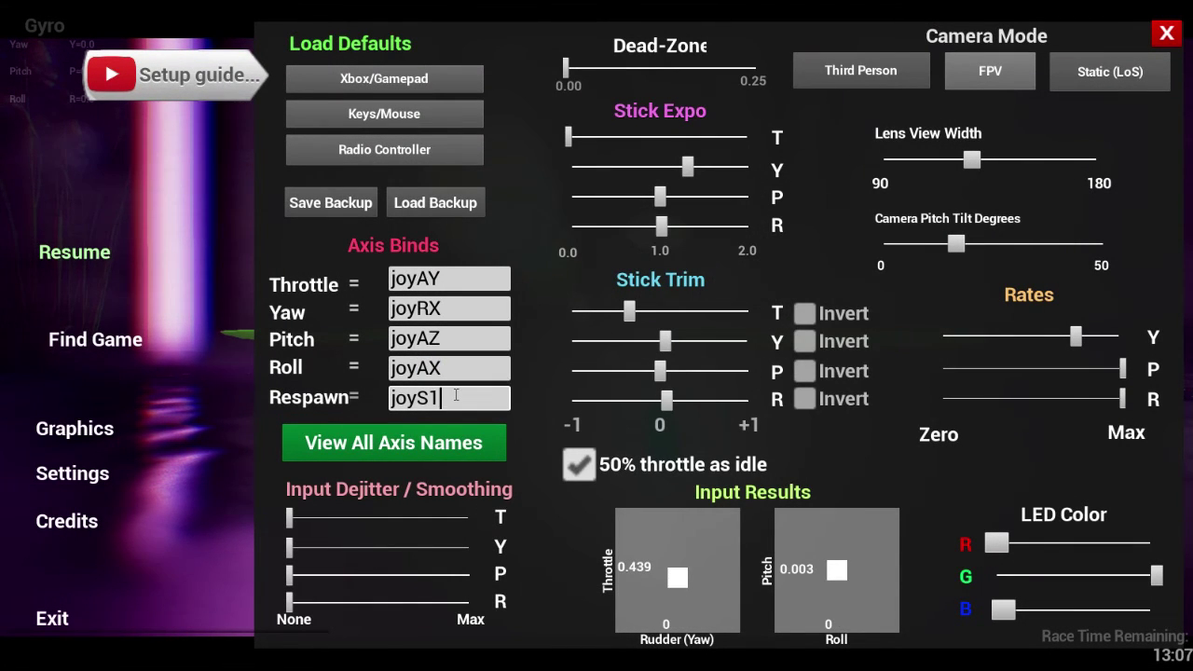
{"action": "left_click", "coordinate": [447, 452]}
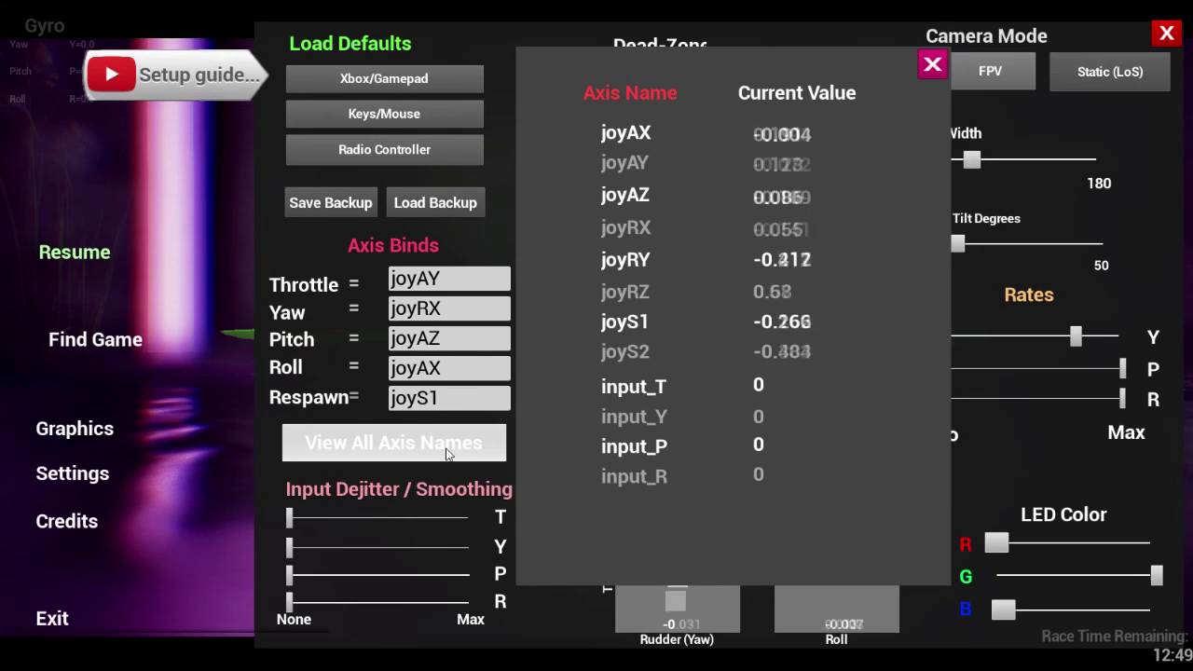
{"action": "left_click", "coordinate": [932, 64]}
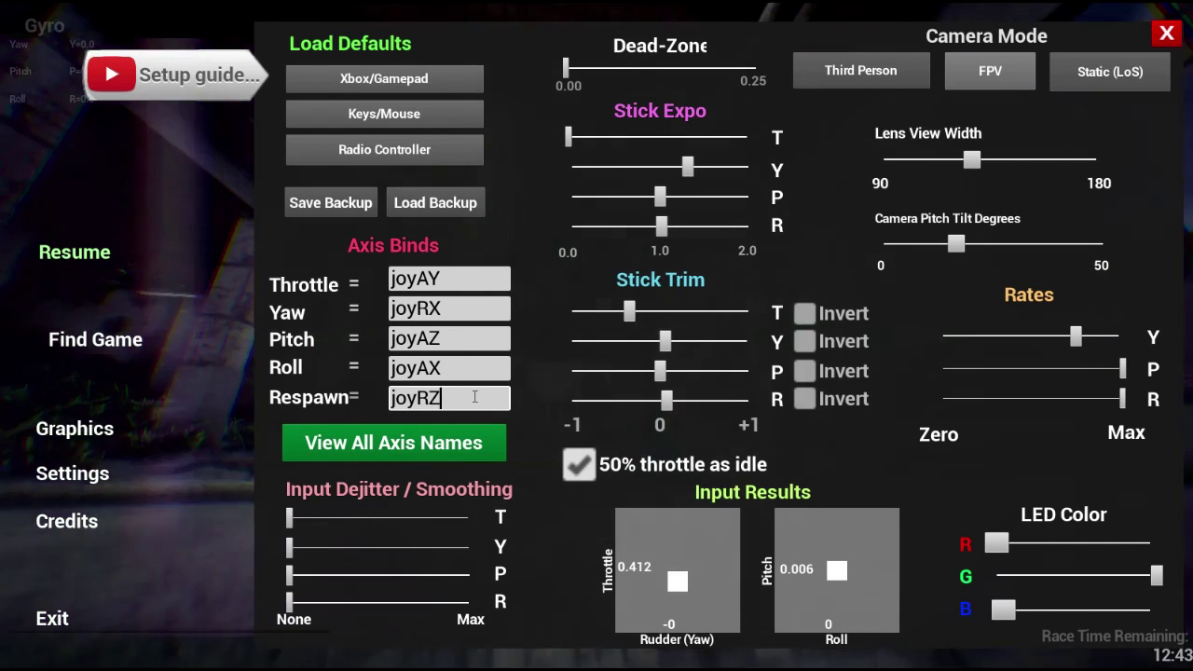
Resume the flight to test the binds, and turn off 50% throttle as idle in the settings
{"action": "left_click", "coordinate": [121, 276]}
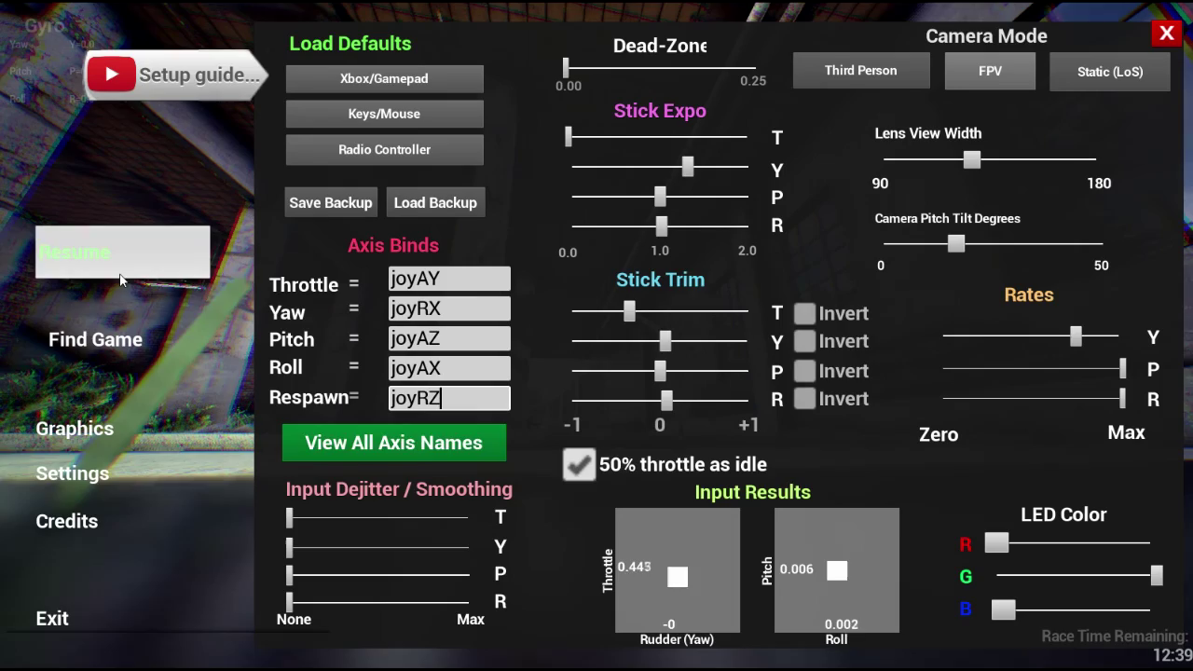
{"action": "left_click", "coordinate": [579, 465]}
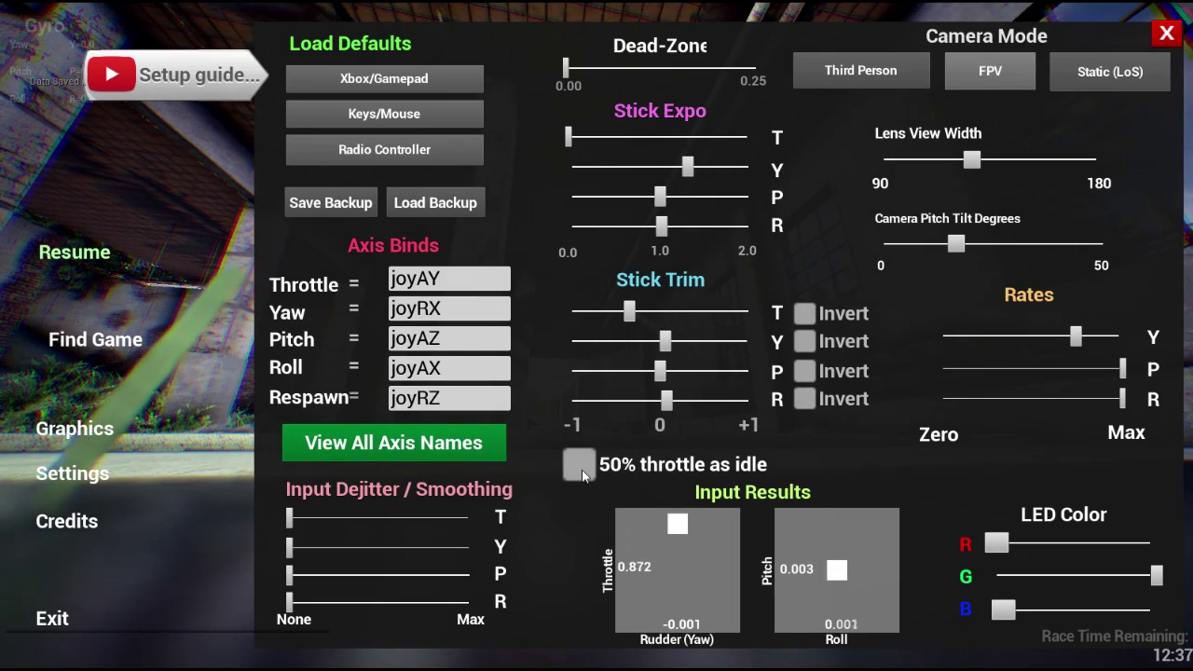